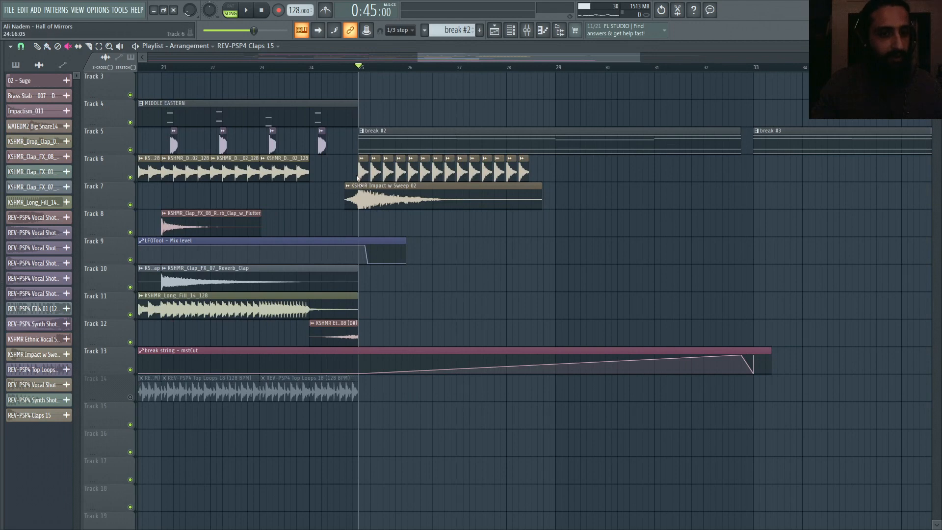
Reset the master volume and play the break from bar 25 while looking over the mixer and piano roll.
click(104, 12)
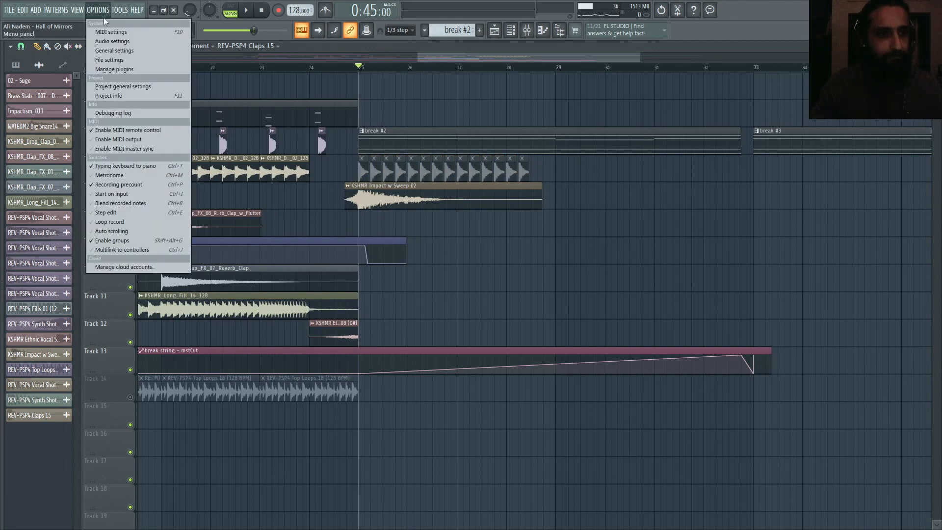
right_click(190, 10)
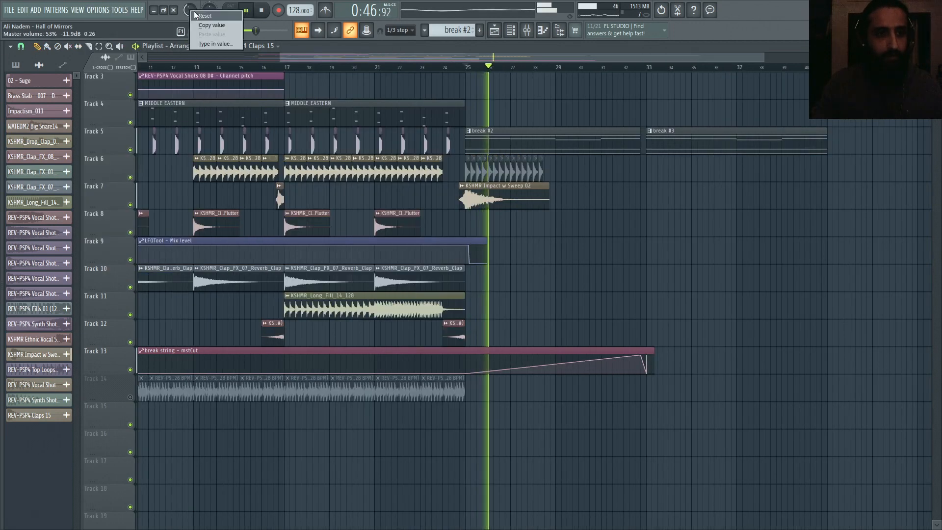
click(197, 18)
click(542, 30)
key(F9)
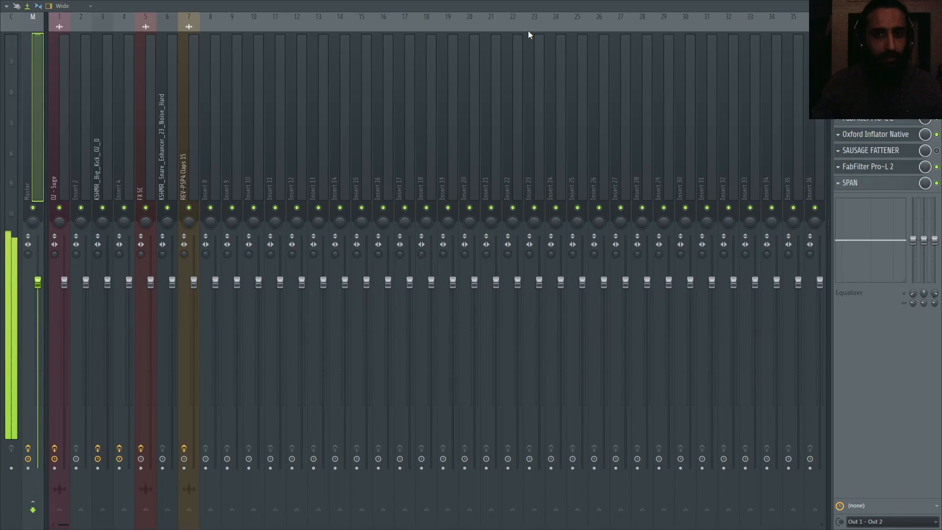
key(F7)
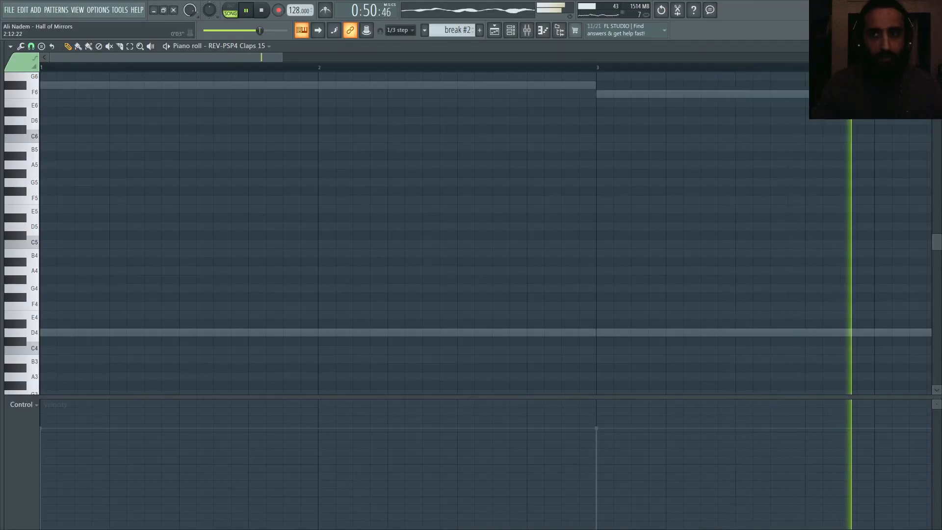
key(F5)
key(F7)
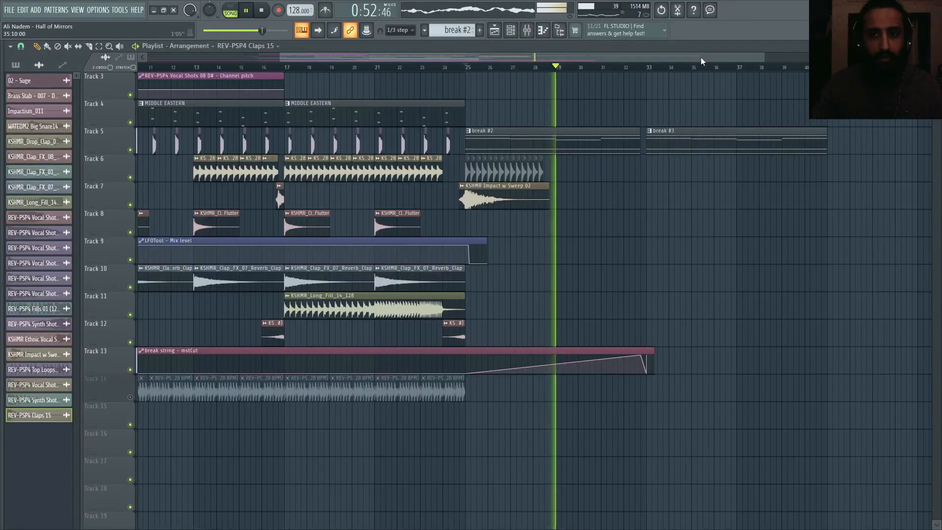
key(space)
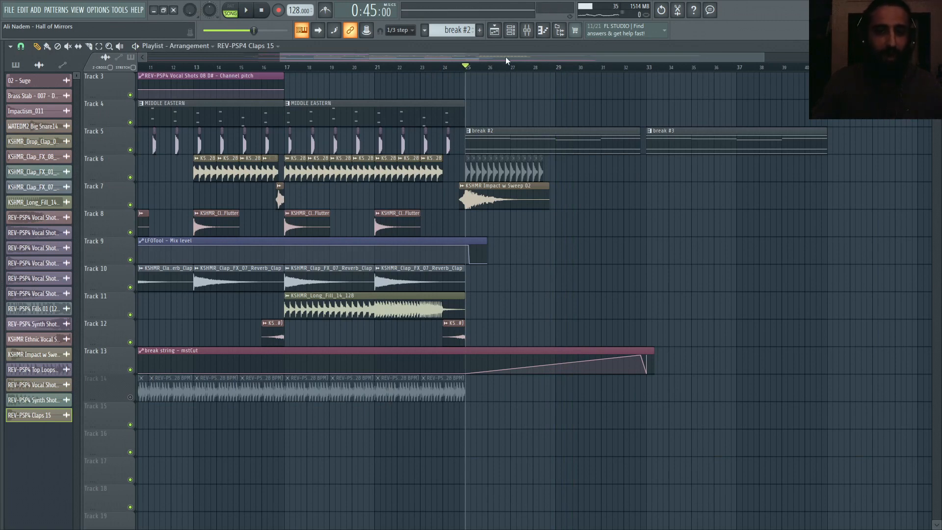
Play the transition from bar 23 into the start of break #2.
click(426, 67)
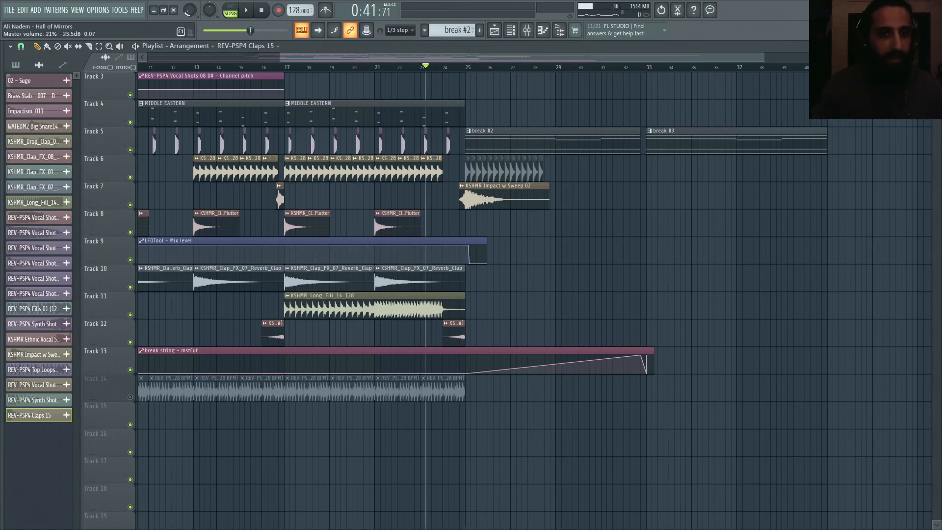
key(space)
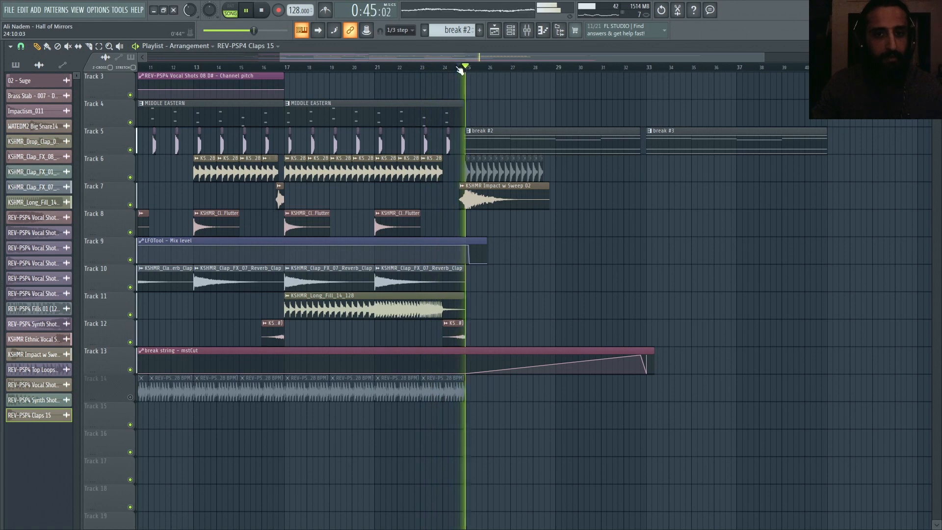
key(space)
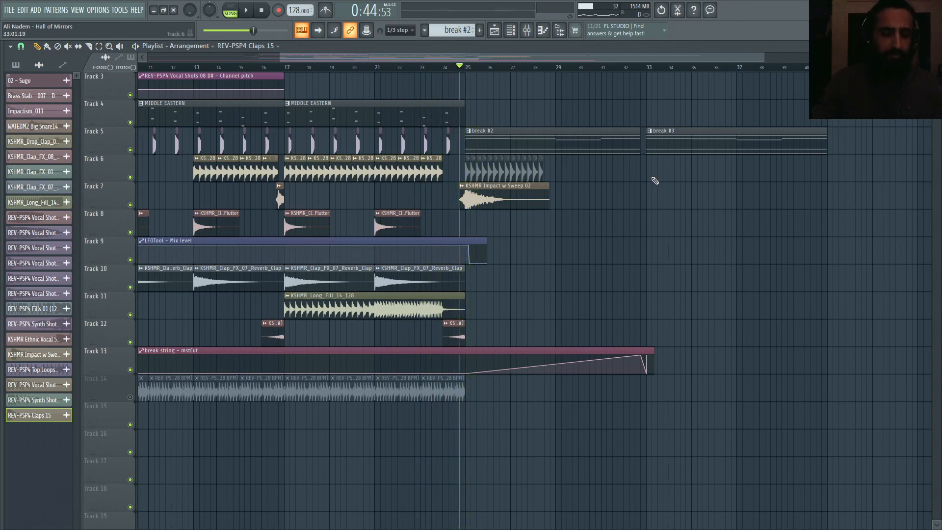
Unmute the row of clap clips in Track 6 under break #2.
scroll(595, 196, up, 2)
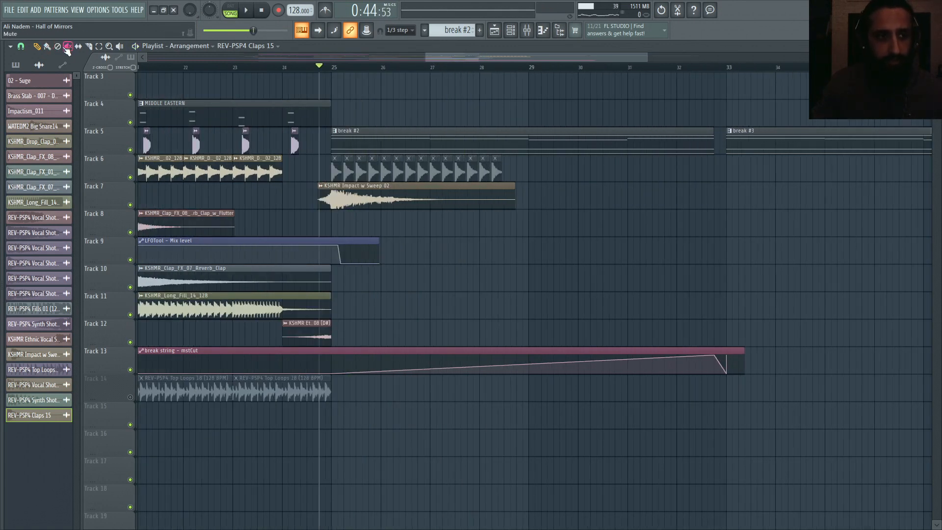
scroll(372, 178, up, 1)
drag(309, 166, 546, 169)
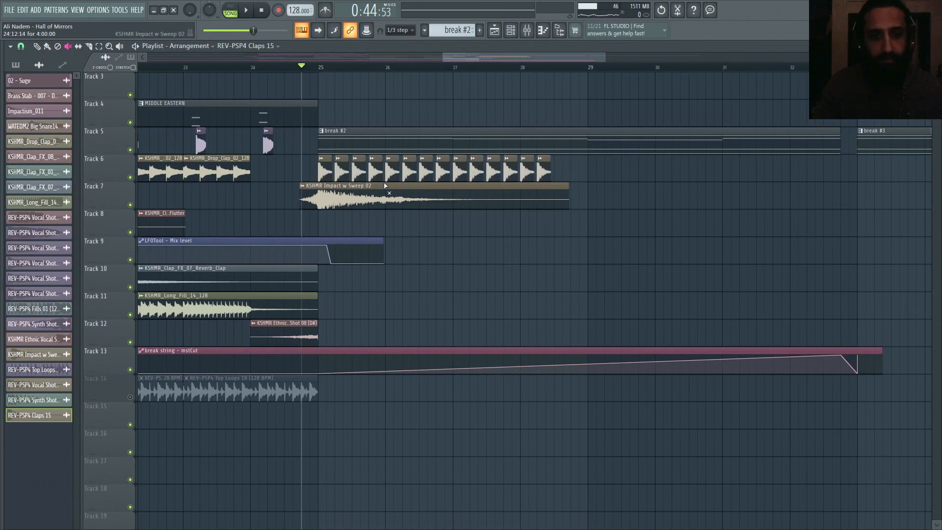
Review the REV-PSP4 Claps 15 channel settings and reset the master volume.
scroll(384, 186, up, 2)
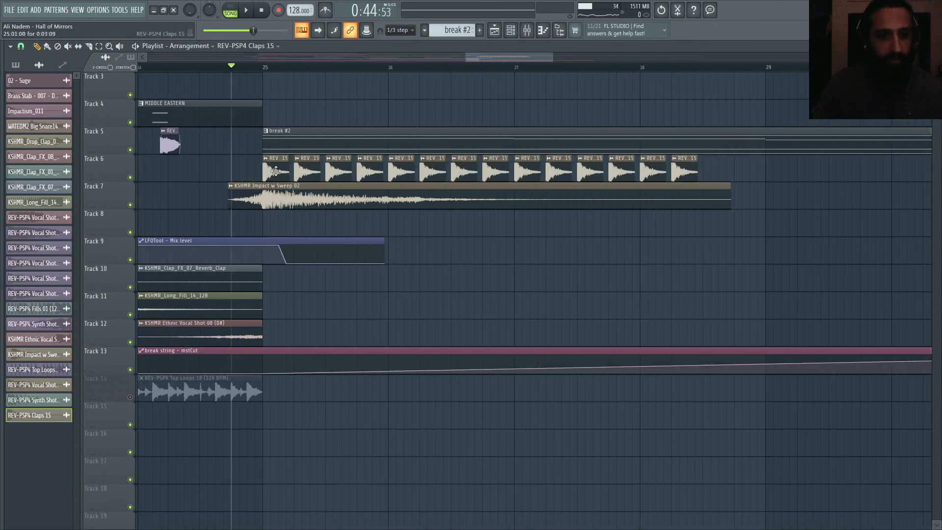
double_click(276, 171)
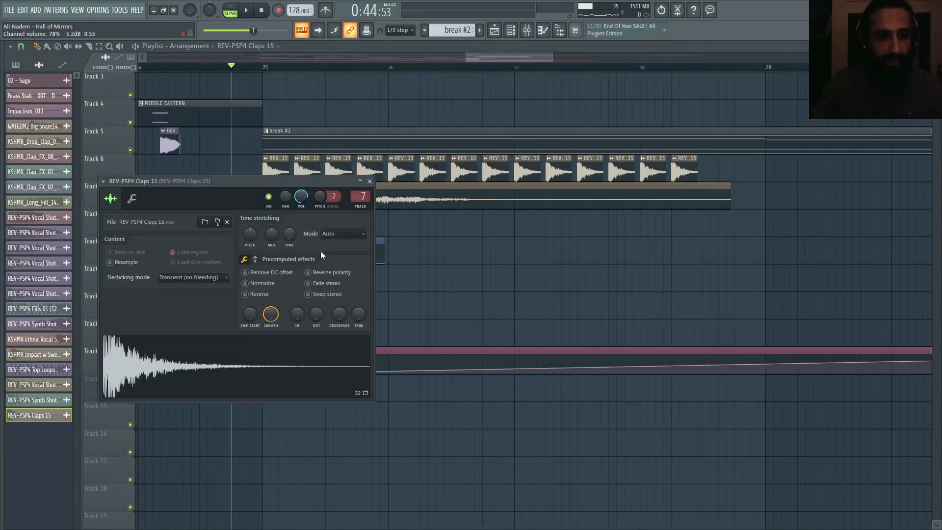
click(541, 29)
right_click(186, 9)
click(200, 15)
click(461, 49)
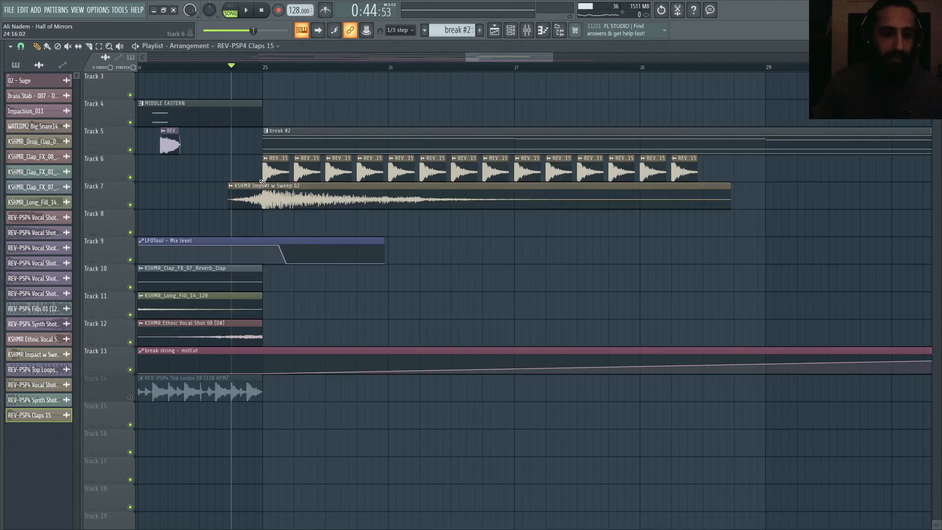
Place the playhead at bar 25 and check the time-stretching options of the REV-PSP4 Claps 15 channel.
click(263, 67)
double_click(261, 167)
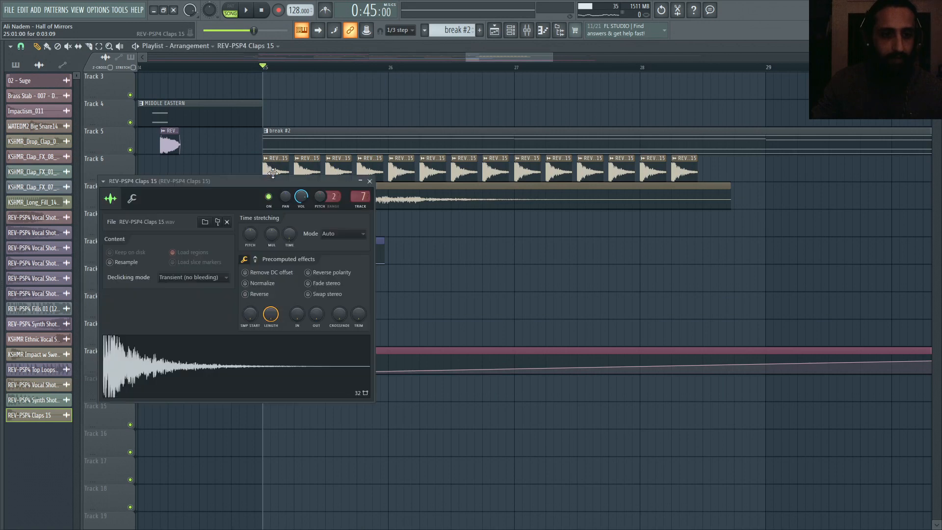
right_click(288, 224)
click(294, 231)
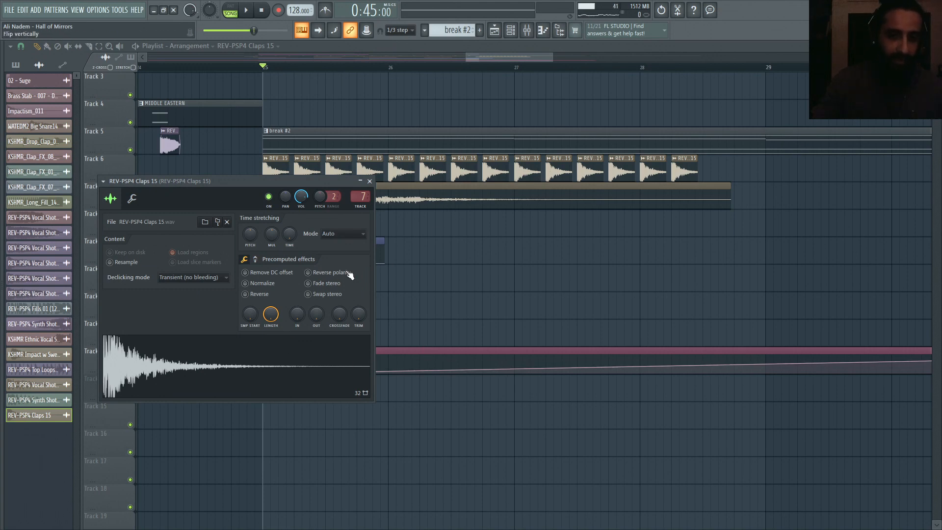
Resize the first clap at bar 25 in Track 6 to one beat and delete all the claps following it.
right_click(314, 175)
drag(288, 172, 334, 168)
scroll(288, 175, up, 3)
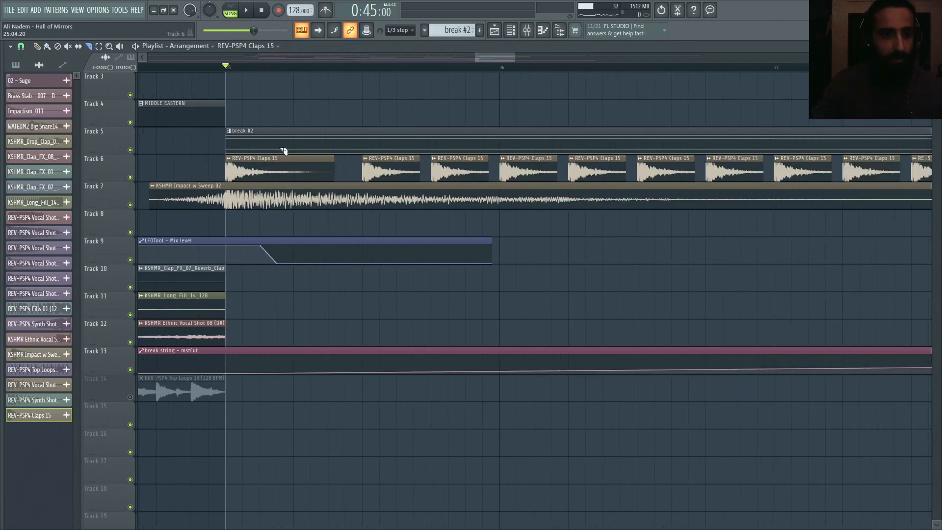
click(51, 48)
scroll(294, 170, down, 3)
right_click(303, 171)
scroll(304, 172, down, 3)
drag(313, 173, 542, 160)
scroll(231, 170, up, 3)
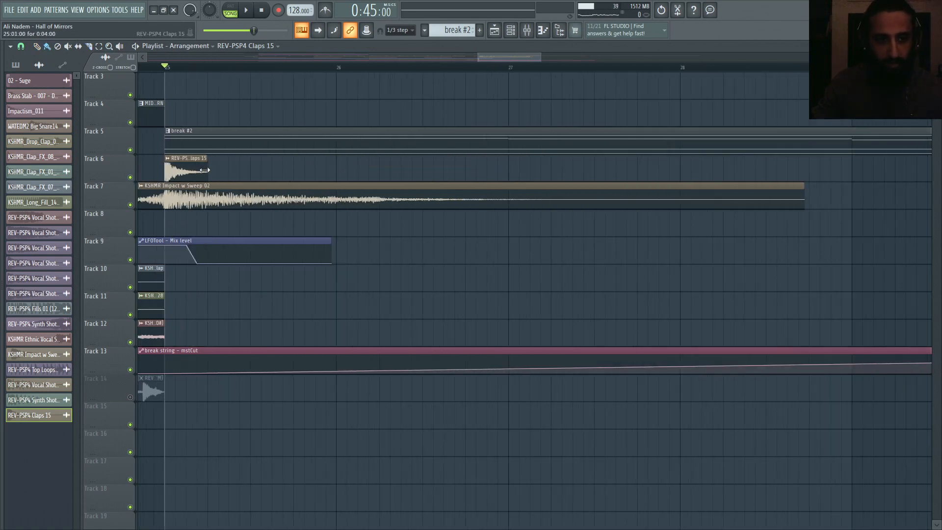
Paint one-beat claps along Track 6 from the first clap up to bar 32, erasing any beyond it.
mouse_move(215, 172)
mouse_down()
mouse_move(762, 169)
mouse_move(818, 157)
mouse_up()
scroll(610, 222, down, 4)
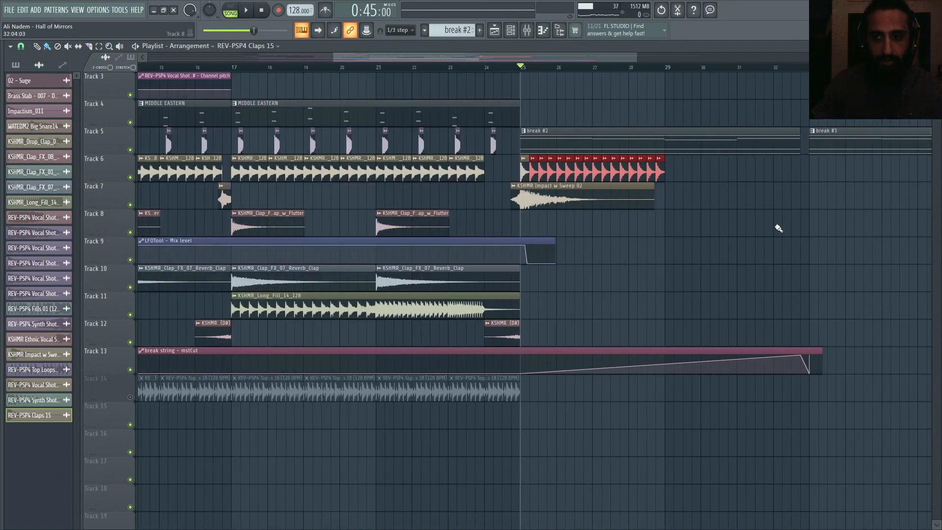
drag(600, 175, 778, 177)
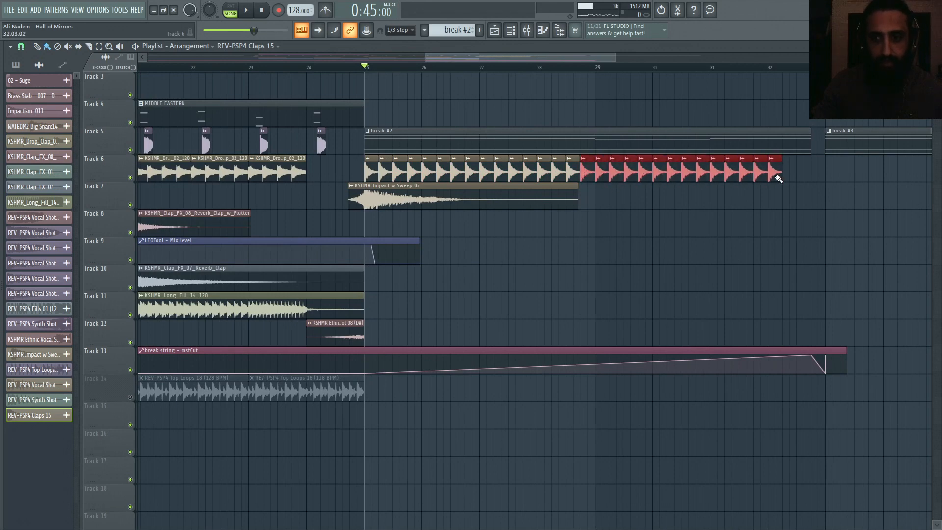
drag(833, 186, 781, 179)
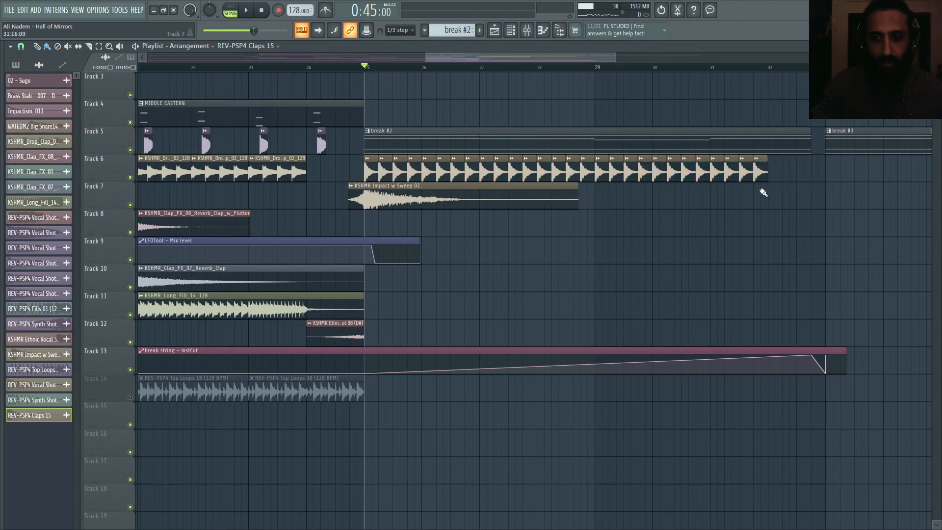
Paint claps in Track 6 under the full length of break #3, starting at bar 33.
scroll(763, 192, down, 3)
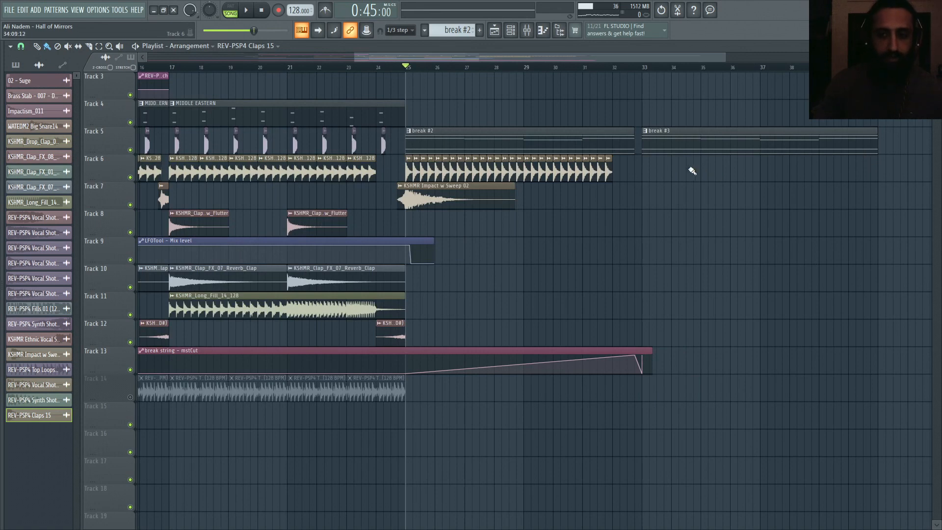
scroll(640, 173, up, 1)
drag(638, 170, 903, 166)
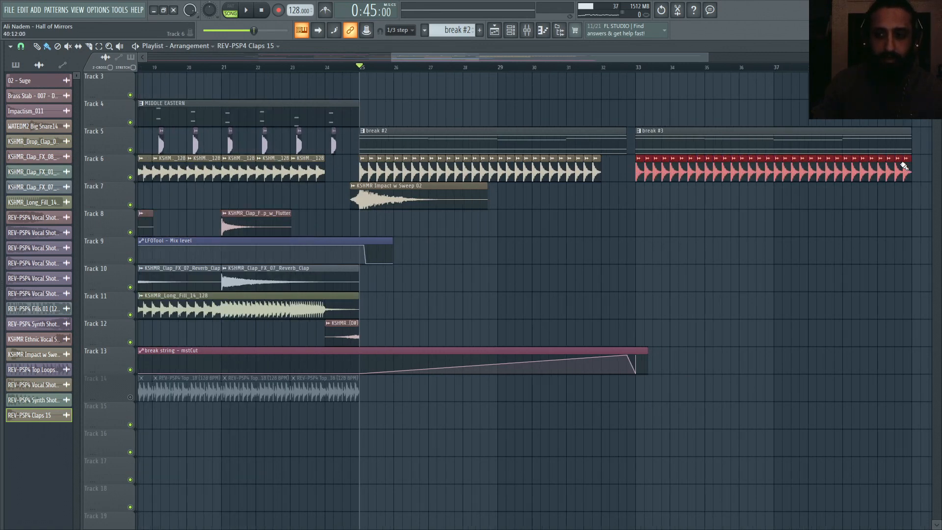
Set the declicking mode of the REV-PSP4 Claps 15 channel to Transient (bleeding).
double_click(599, 167)
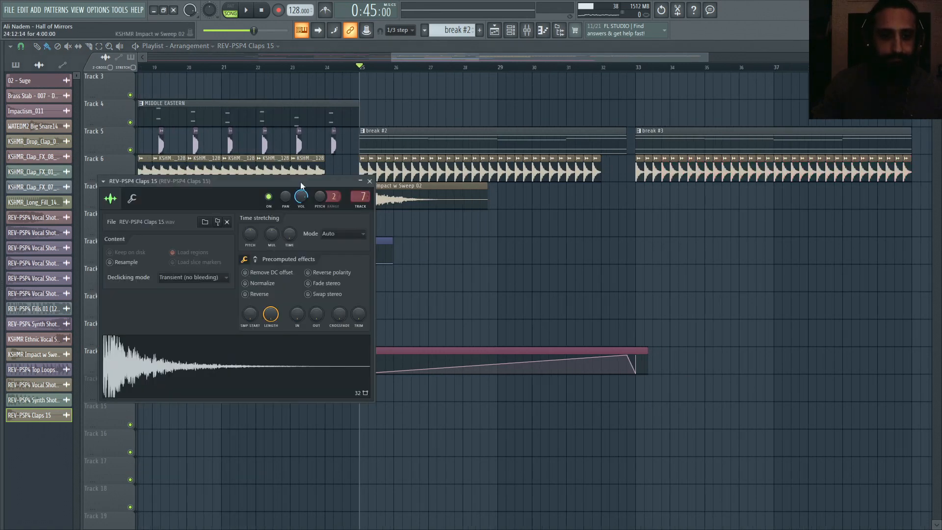
click(133, 199)
click(124, 200)
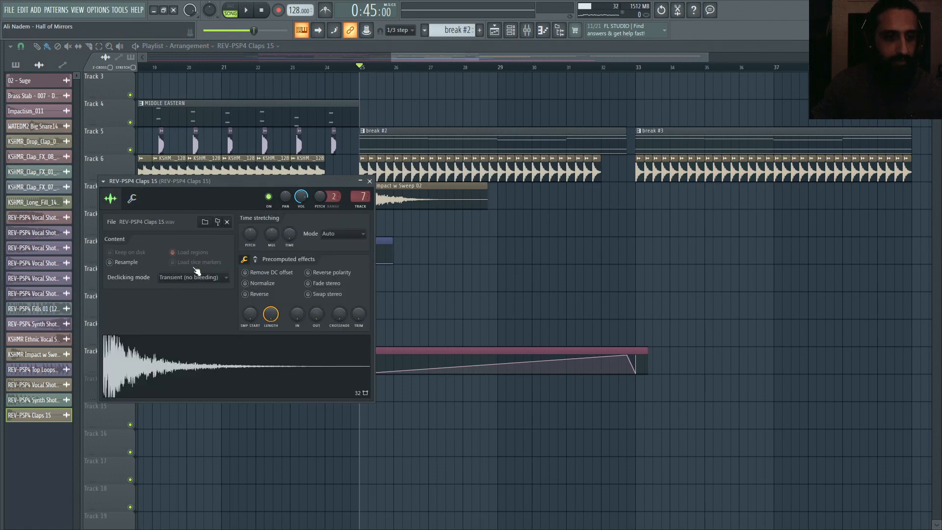
Show the REV-PSP4 Claps 15 insert in the mixer and arrange the mixer as a smaller window beside the playlist.
click(360, 71)
scroll(388, 72, up, 3)
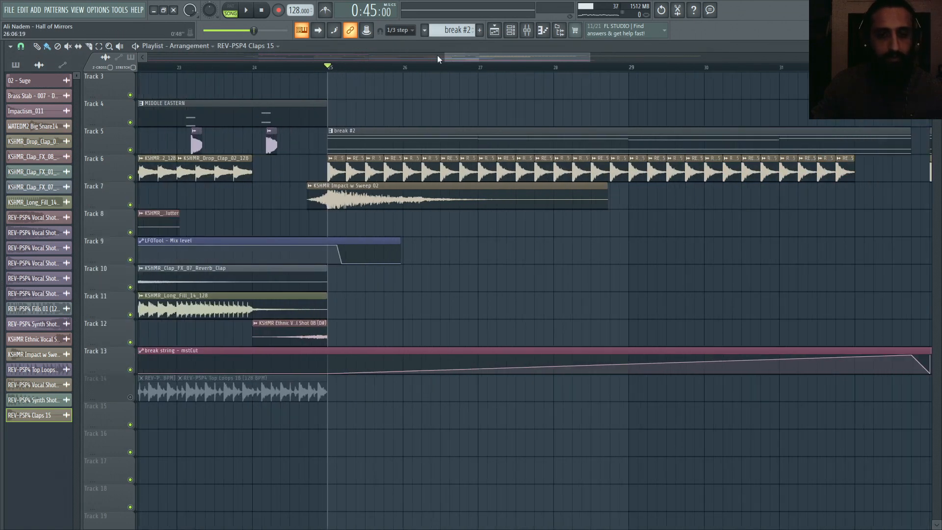
click(527, 34)
click(527, 34)
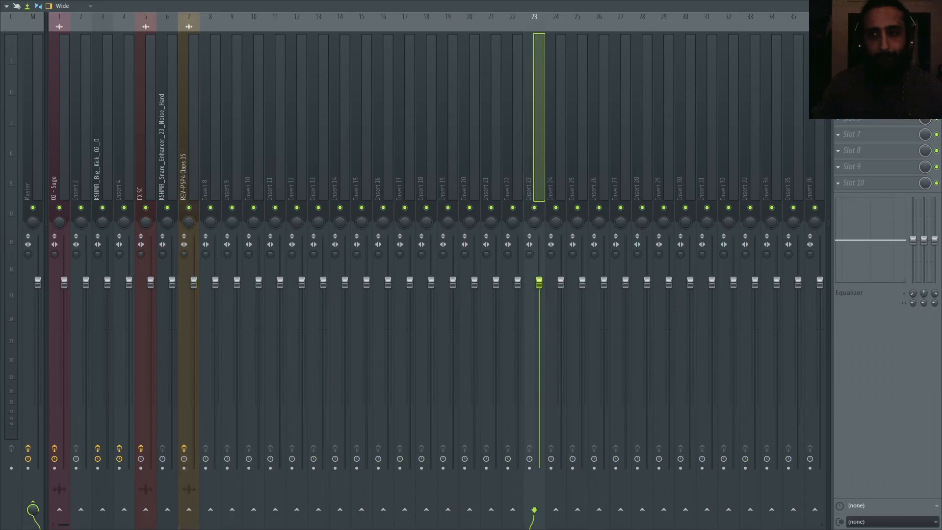
key(F9)
double_click(534, 172)
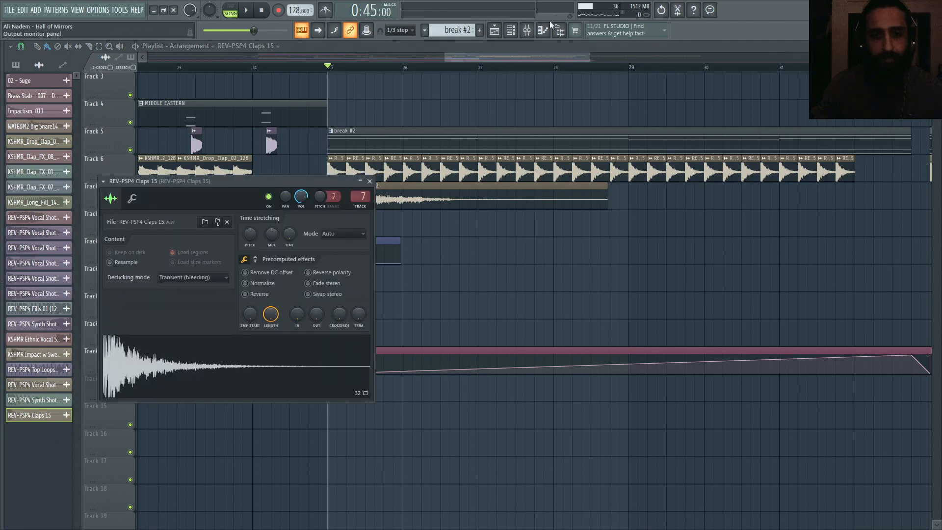
click(533, 30)
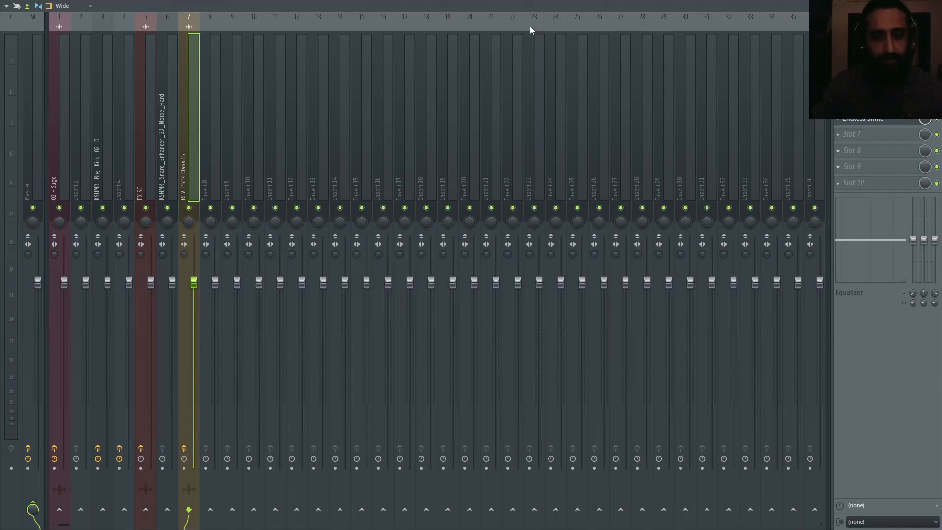
click(927, 6)
drag(610, 84, 658, 76)
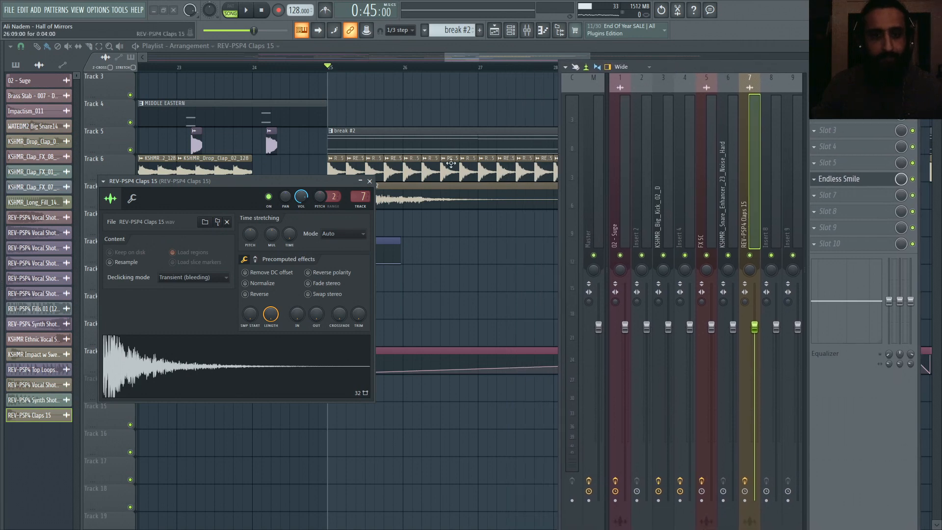
Open Endless Smile on the REV-PSP4 Claps 15 insert and audition the break while sweeping its intensity up to 110%.
click(873, 179)
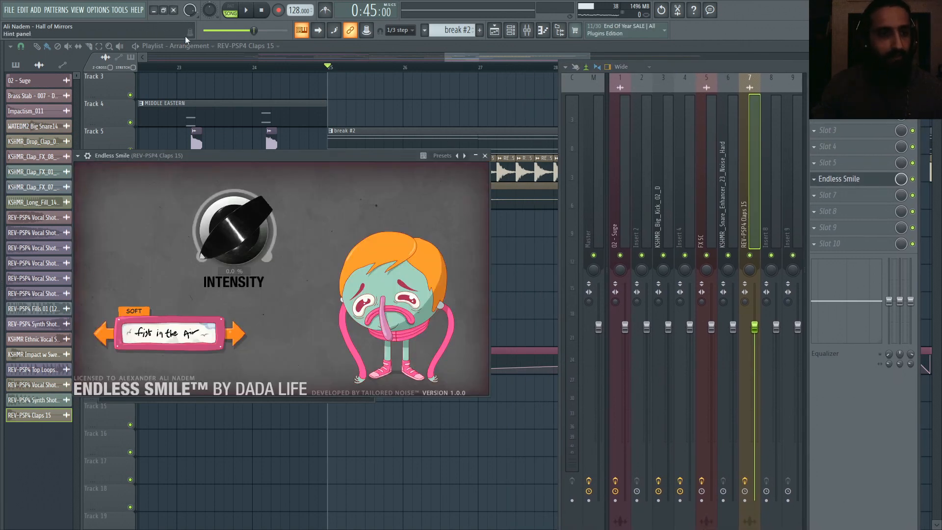
drag(276, 164, 294, 131)
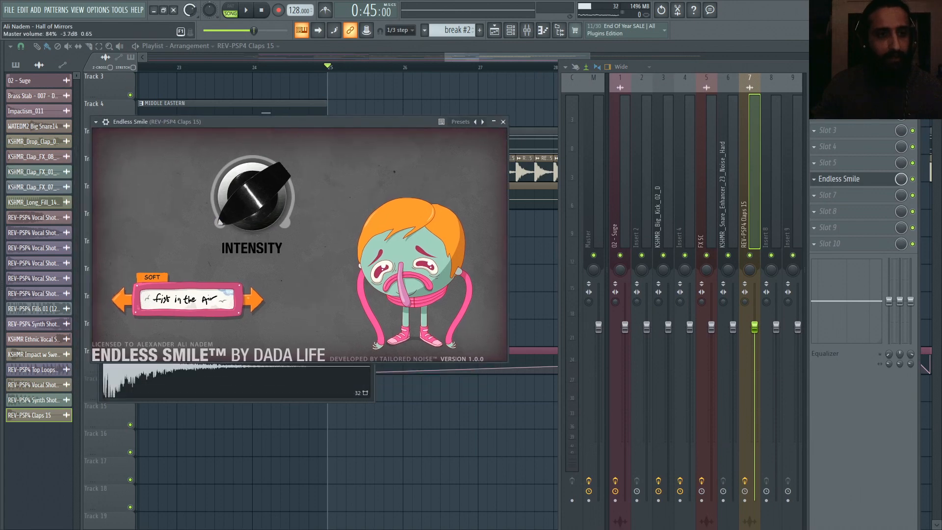
key(space)
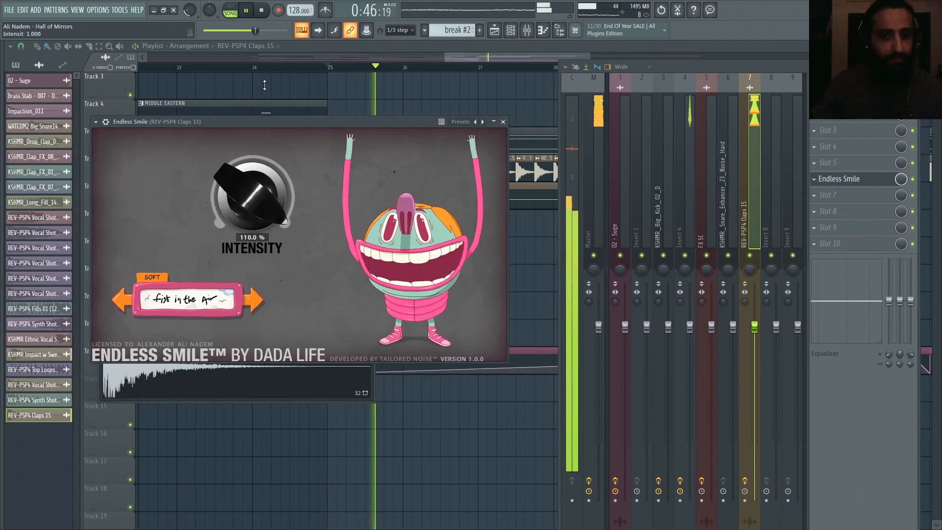
key(space)
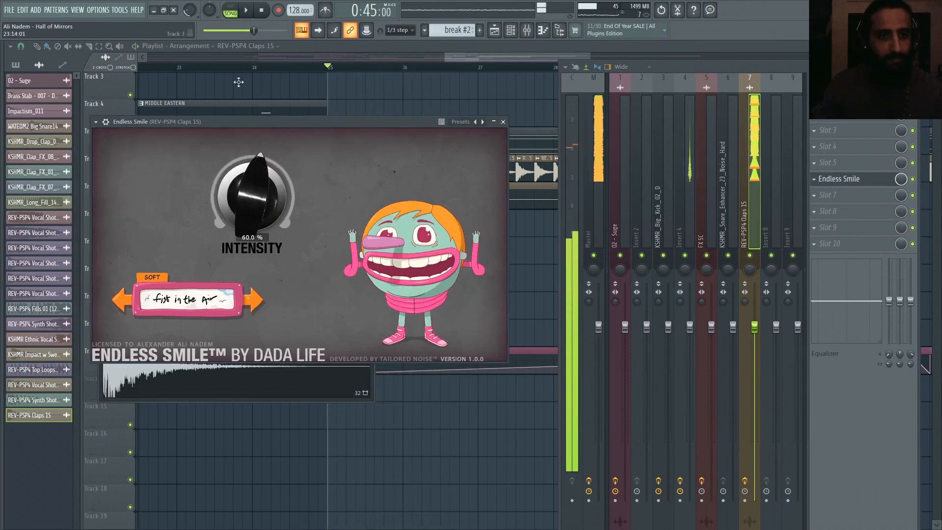
middle_click(380, 96)
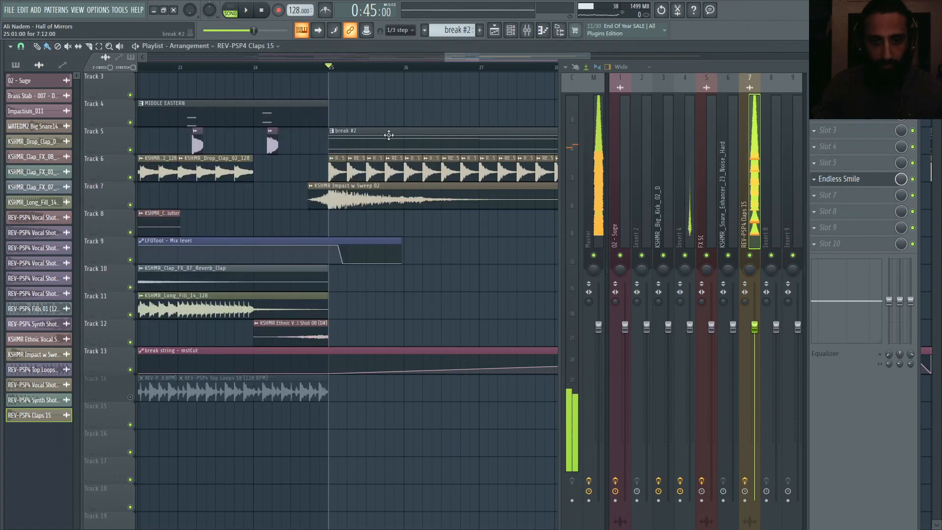
Turn down the REV-PSP4 Claps 15 channel's volume multiplier while auditioning the break, and create an automation clip for it.
double_click(357, 169)
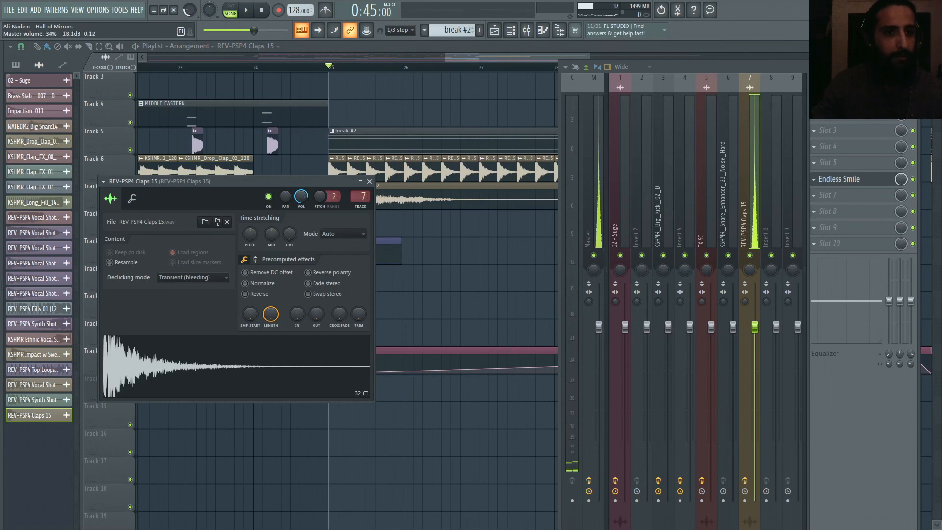
key(space)
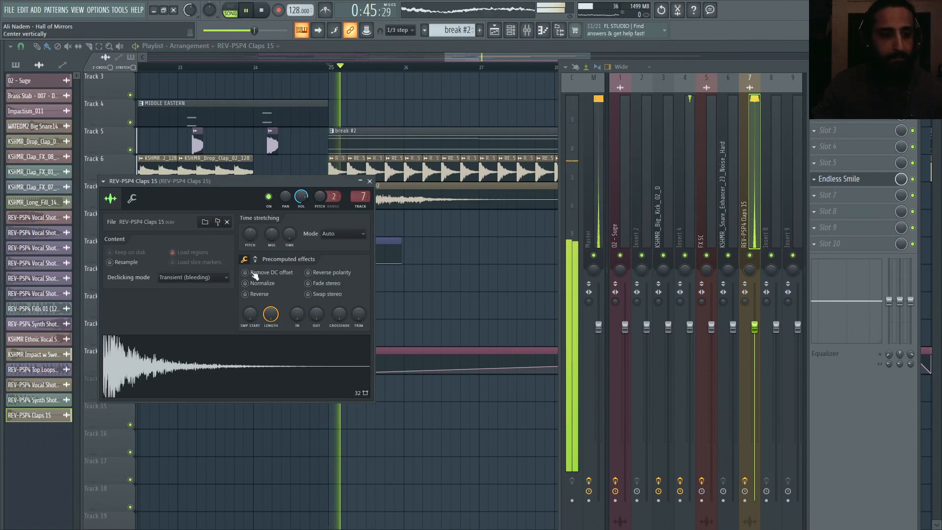
click(131, 198)
drag(136, 236, 136, 265)
key(space)
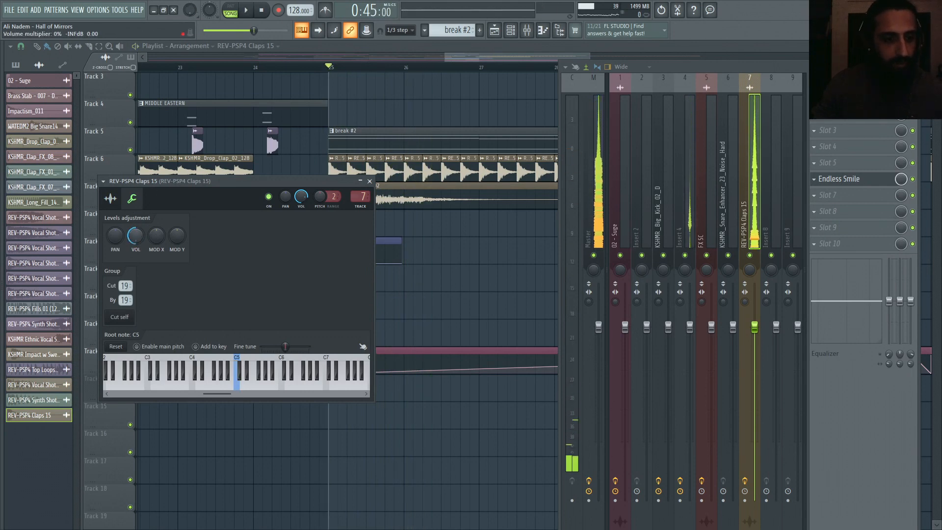
right_click(136, 240)
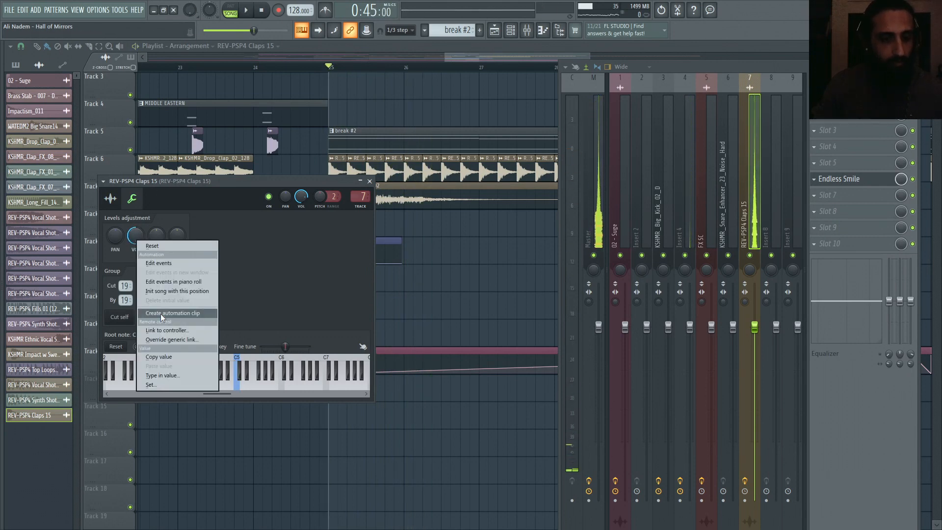
click(160, 314)
Shape the claps' volume multiplier automation to rise from 0% at bar 25 to 50% at 31:15:00.
scroll(400, 386, down, 5)
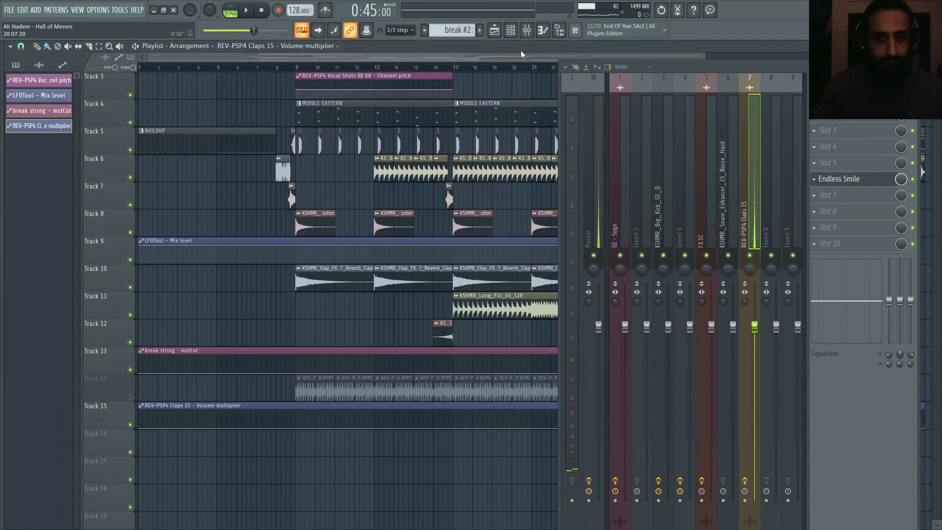
click(510, 31)
scroll(576, 389, down, 4)
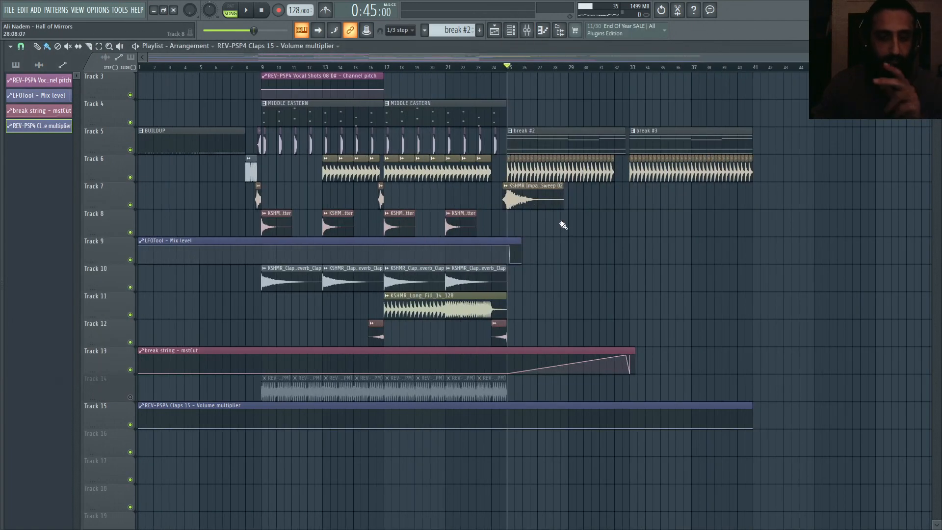
scroll(498, 437, up, 5)
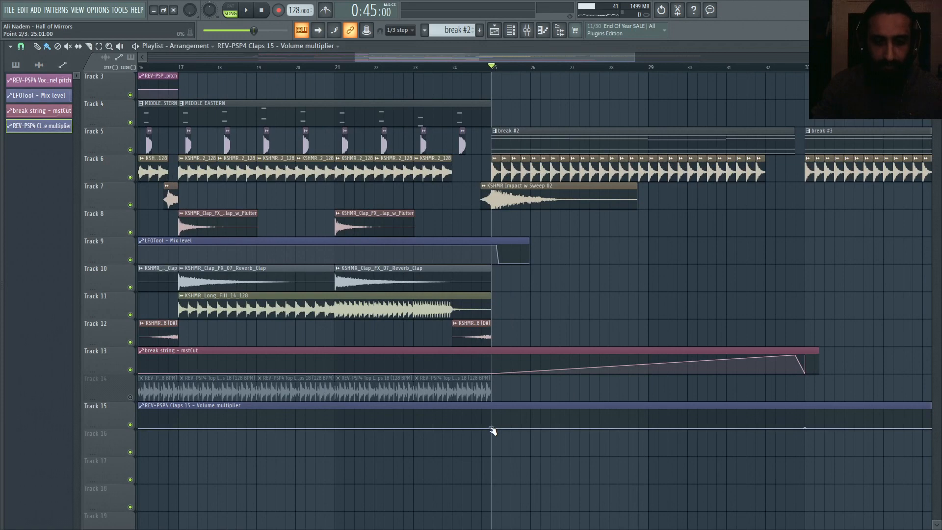
scroll(772, 436, up, 2)
drag(763, 422, 758, 419)
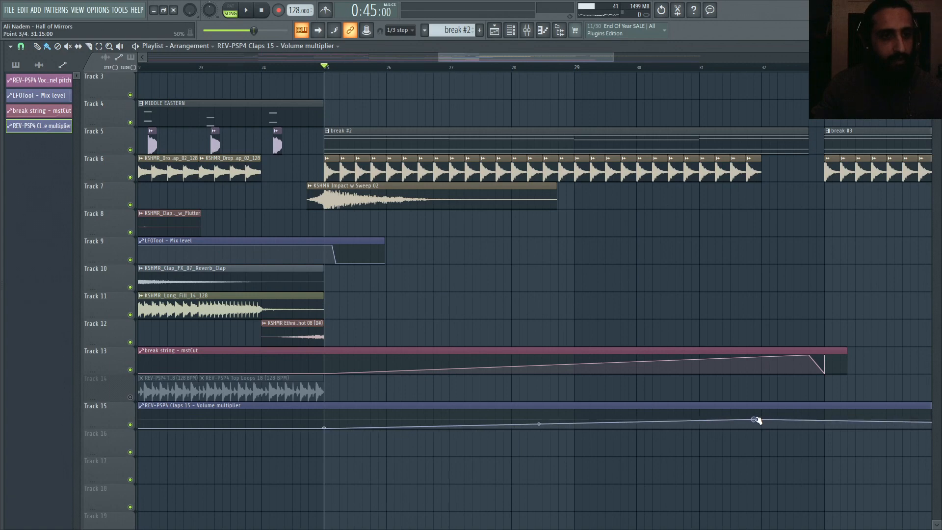
scroll(711, 385, down, 3)
right_click(828, 427)
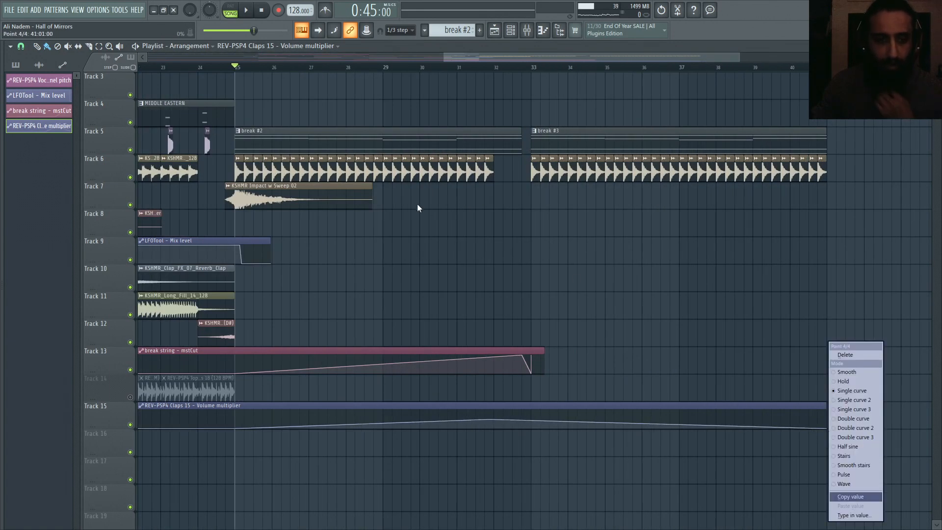
click(850, 496)
click(406, 165)
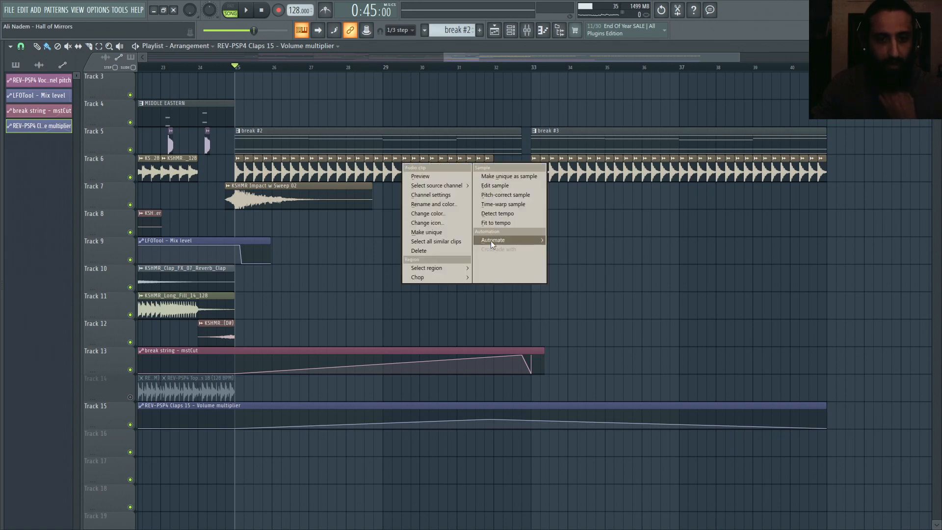
mouse_move(490, 240)
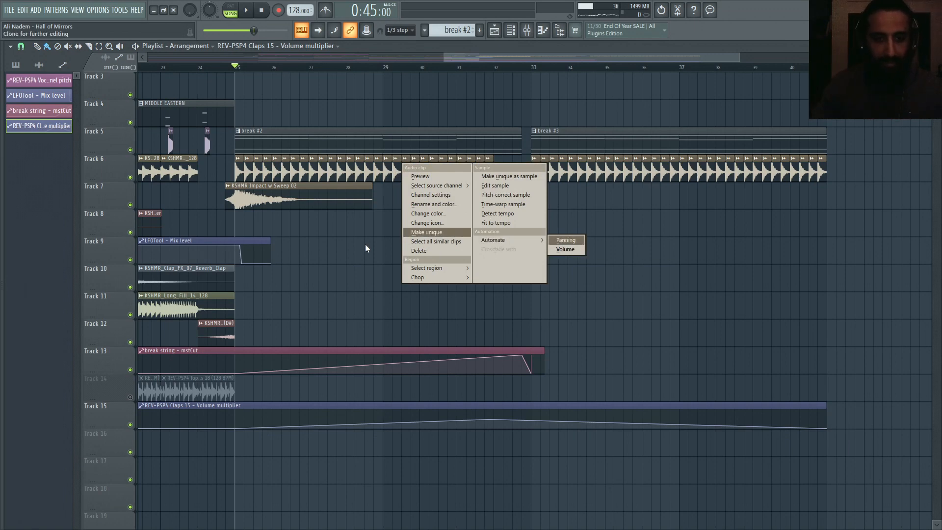
click(393, 247)
right_click(426, 259)
double_click(429, 175)
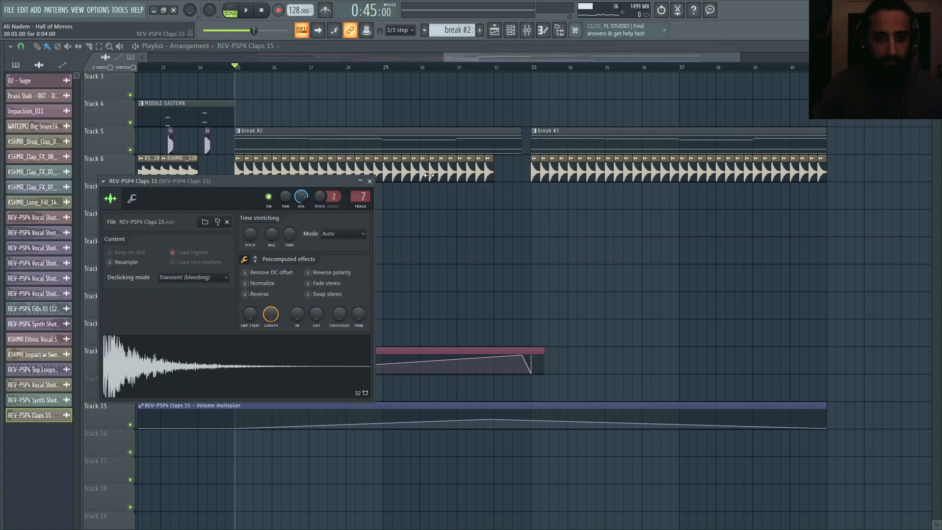
click(134, 199)
right_click(133, 237)
click(136, 238)
right_click(135, 236)
click(142, 241)
click(708, 403)
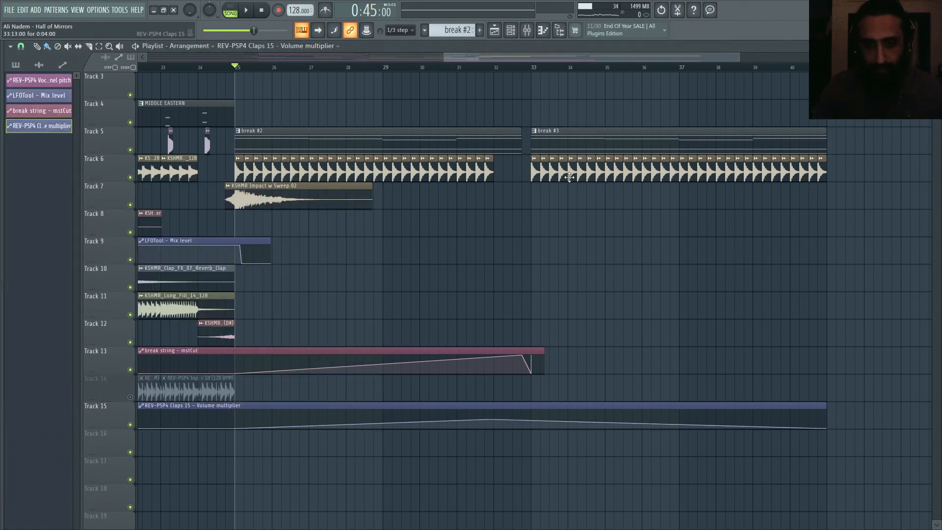
right_click(537, 164)
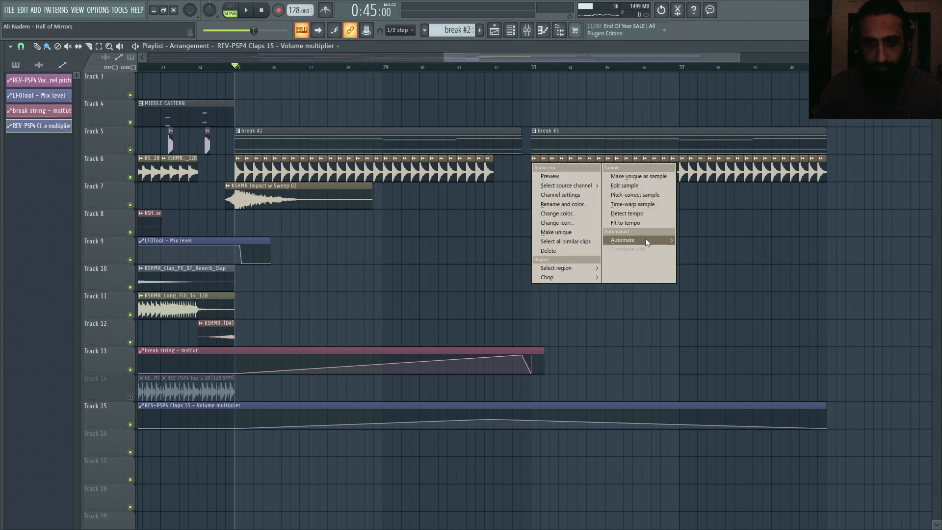
click(799, 358)
Raise the end point of the claps' volume multiplier automation at bar 41 to 55%.
scroll(887, 385, up, 3)
drag(796, 429, 798, 419)
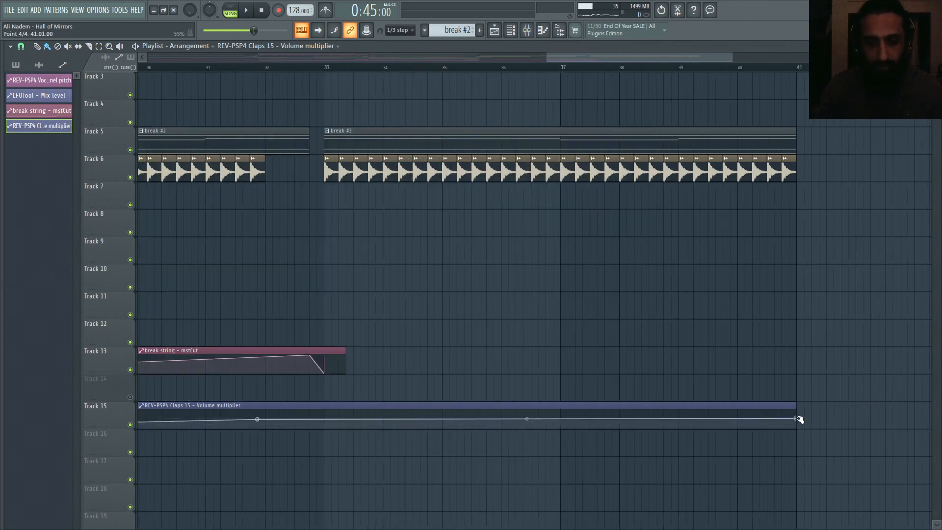
scroll(554, 402, down, 3)
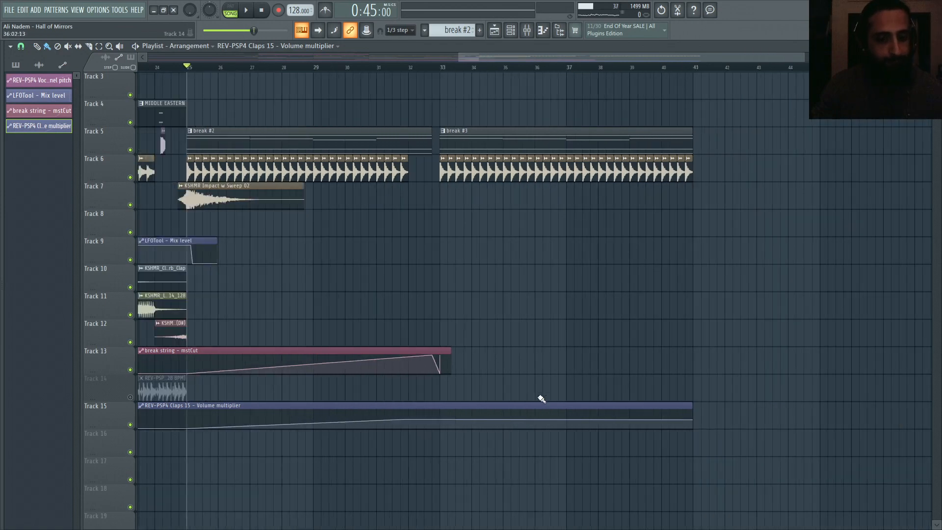
Show the mixer, open Endless Smile on the REV-PSP4 Claps 15 insert and audition the break with its intensity at 60%.
scroll(417, 410, left, 3)
key(space)
key(space)
click(526, 31)
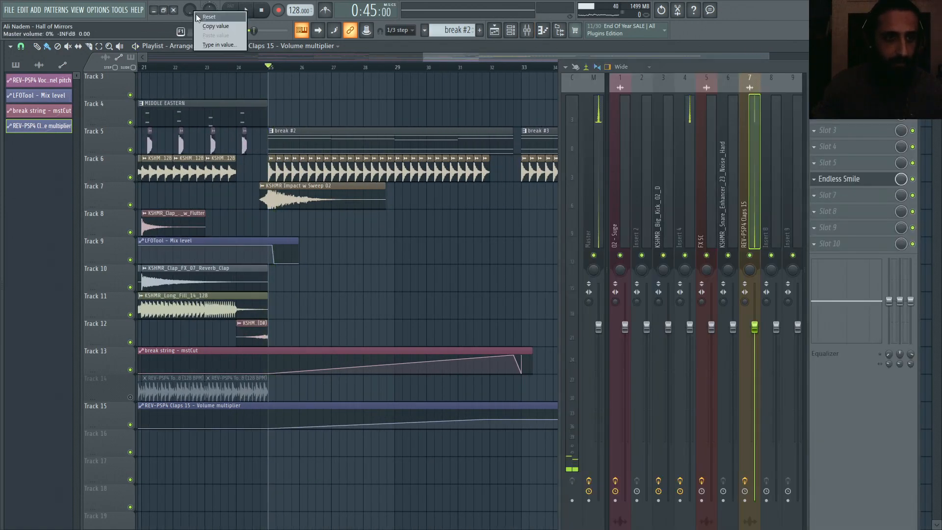
key(space)
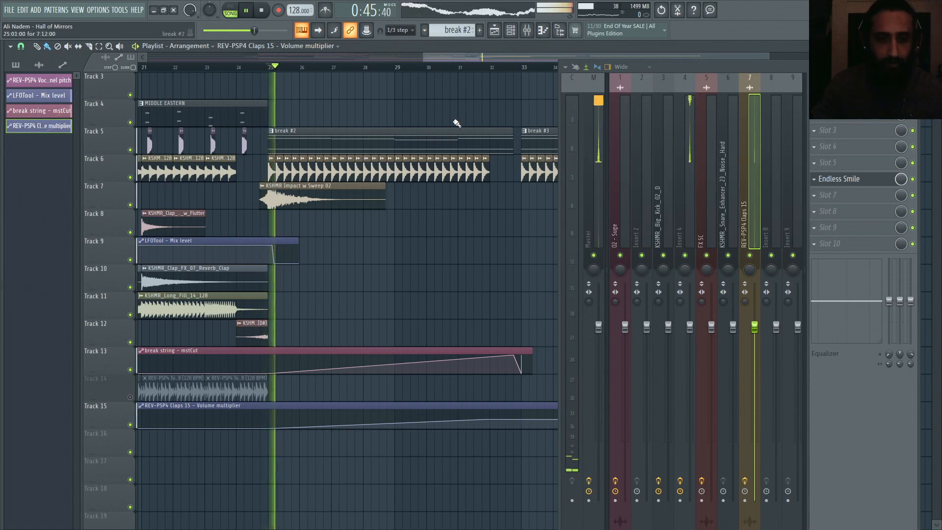
click(865, 182)
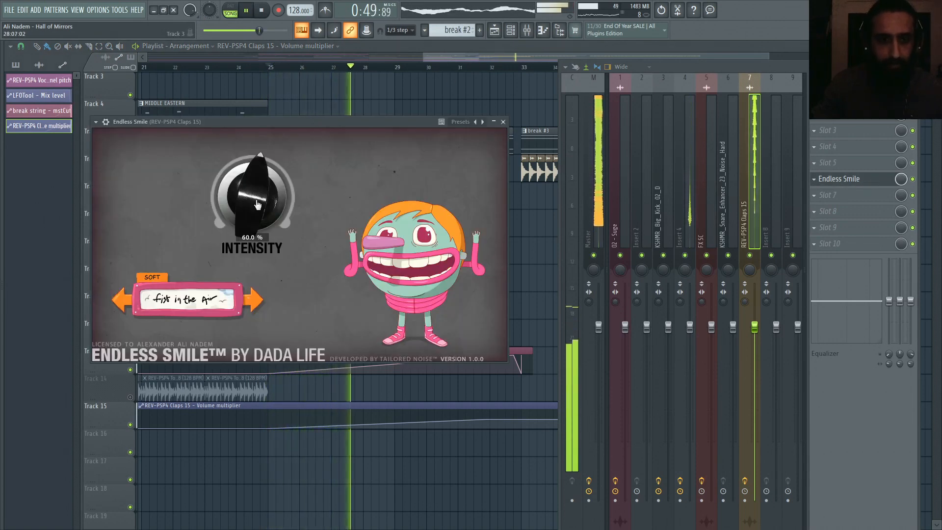
key(space)
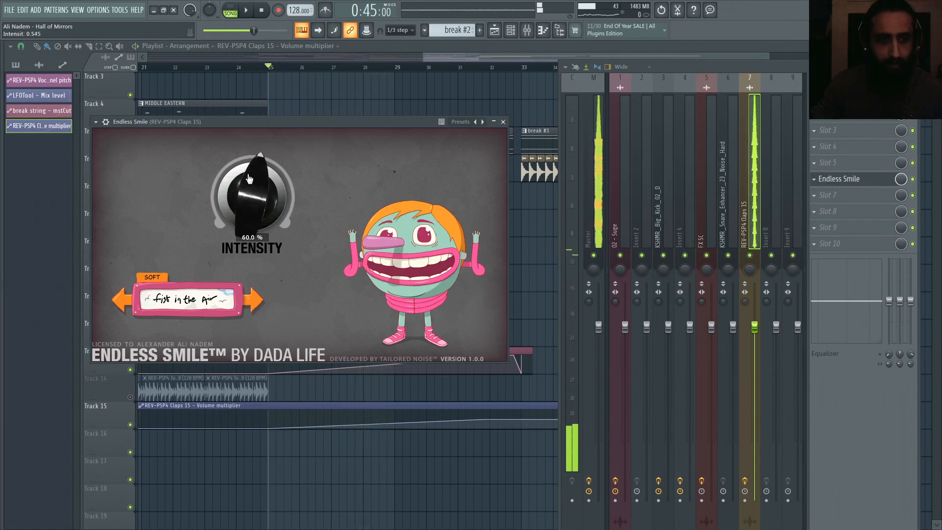
Create an automation clip for the last tweaked Endless Smile intensity parameter and copy the value of the clip's first point.
click(117, 11)
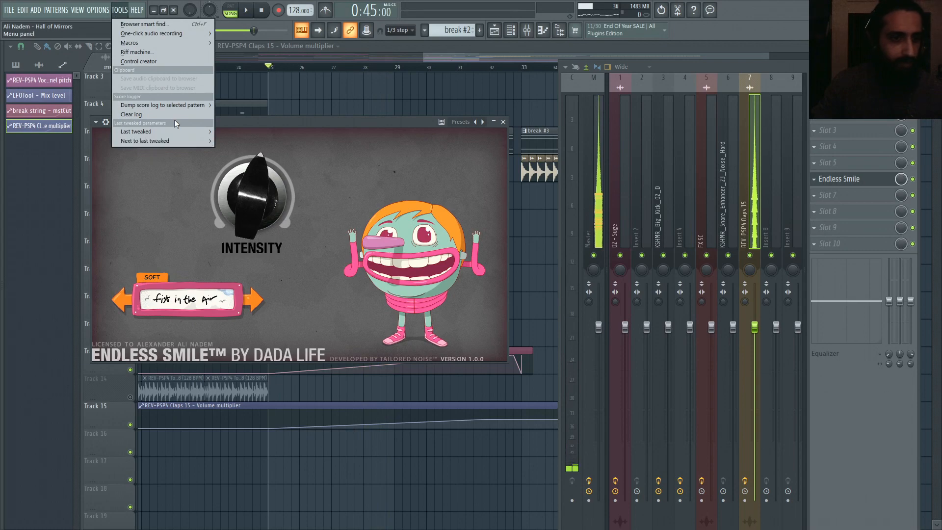
mouse_move(178, 131)
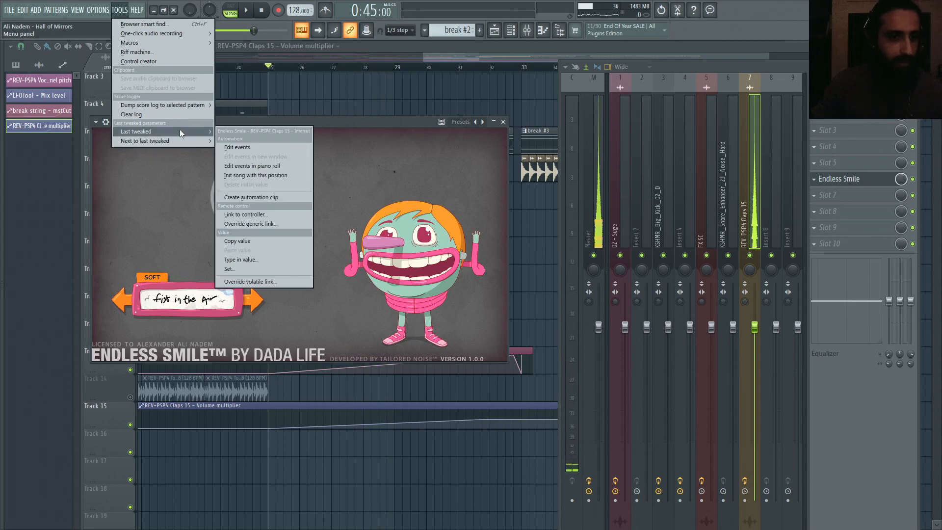
click(272, 195)
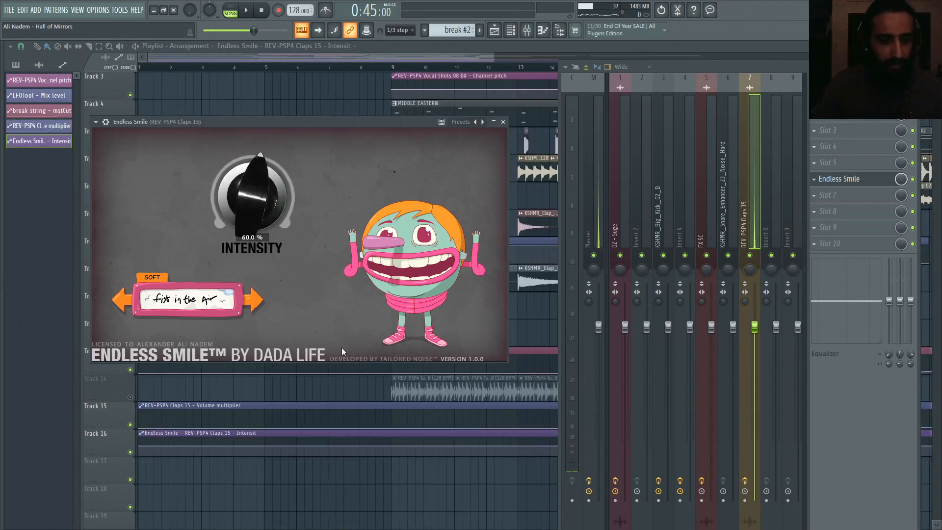
click(328, 435)
scroll(323, 430, down, 3)
scroll(275, 427, down, 1)
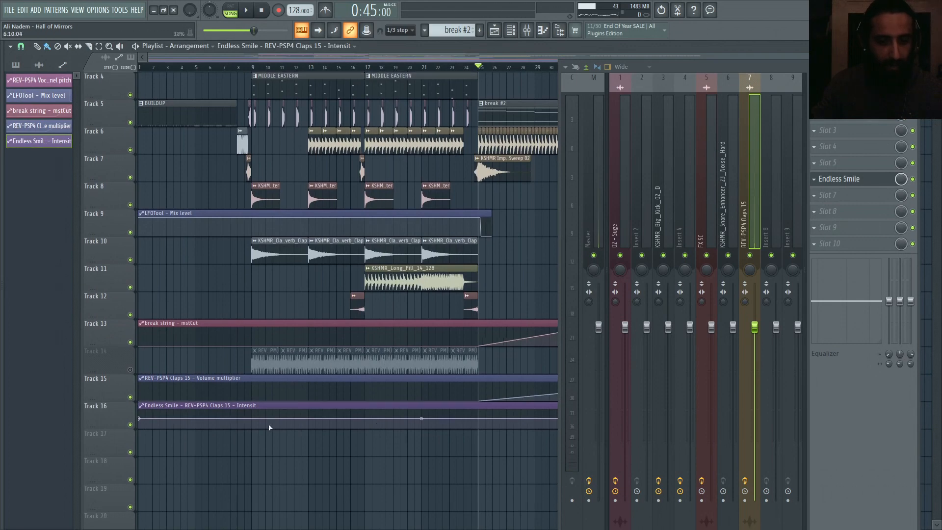
right_click(141, 417)
click(166, 493)
scroll(442, 478, up, 2)
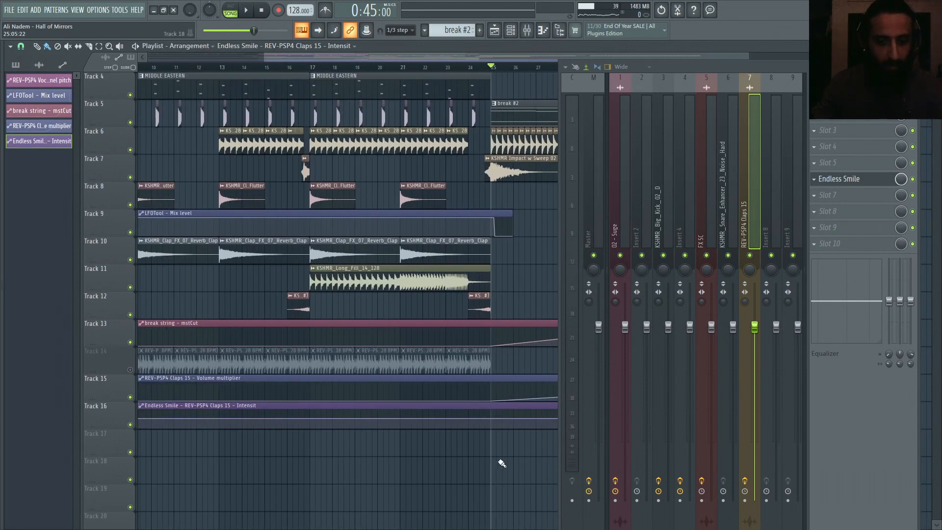
Reopen Endless Smile on the REV-PSP4 Claps 15 insert and turn its intensity up to 110%.
click(852, 178)
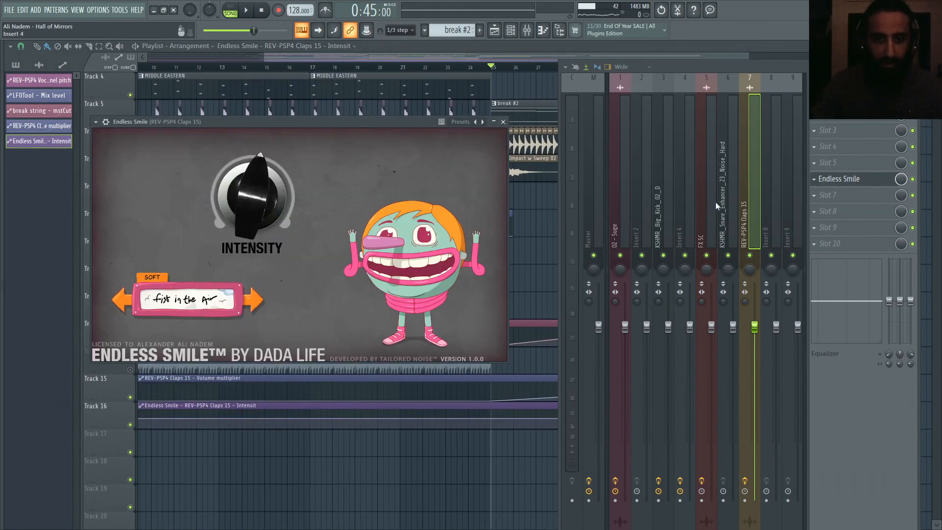
scroll(257, 216, down, 3)
scroll(257, 218, up, 4)
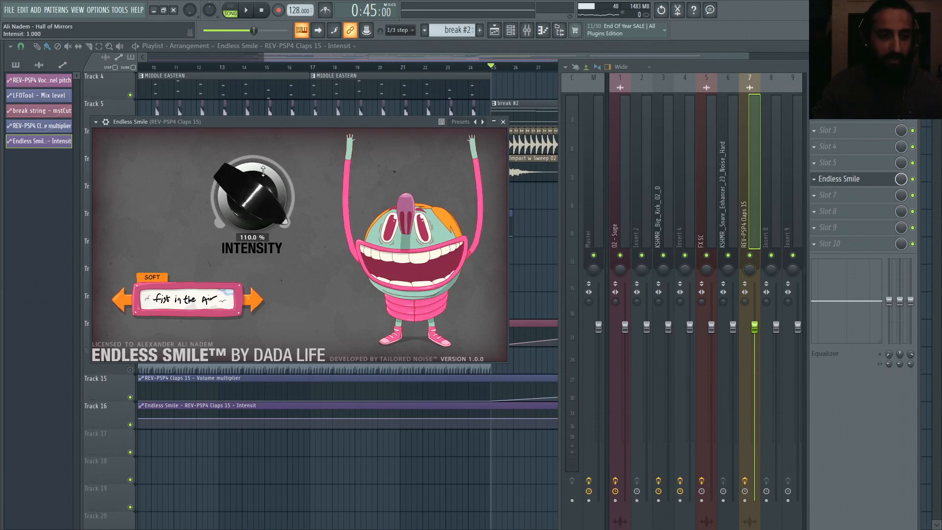
drag(481, 59, 501, 59)
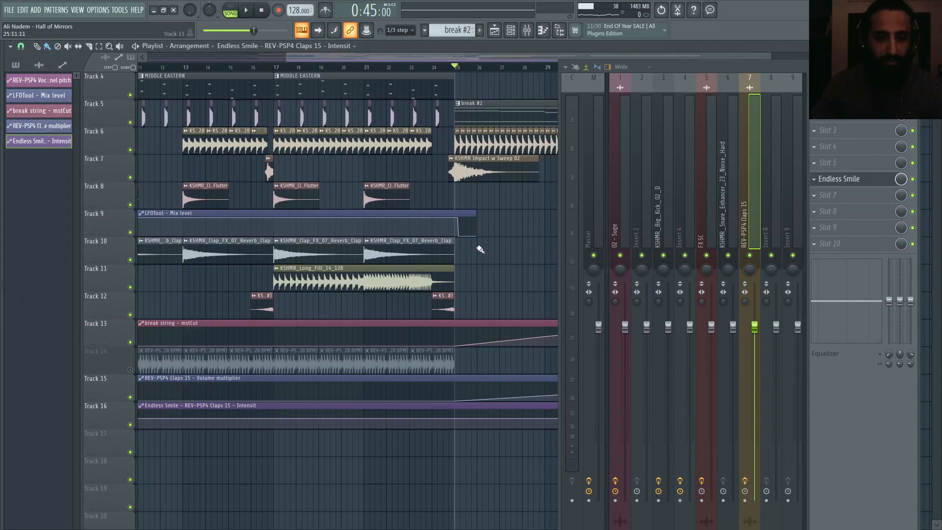
Add a point at bar 25 in the Endless Smile intensity automation, hide the mixer and paste the copied value onto the point.
scroll(448, 412, up, 2)
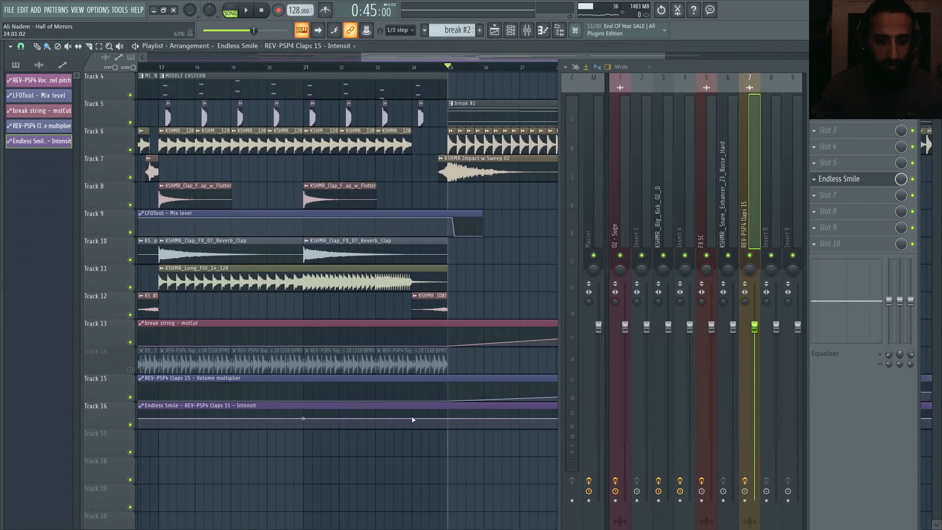
click(394, 67)
scroll(382, 167, down, 3)
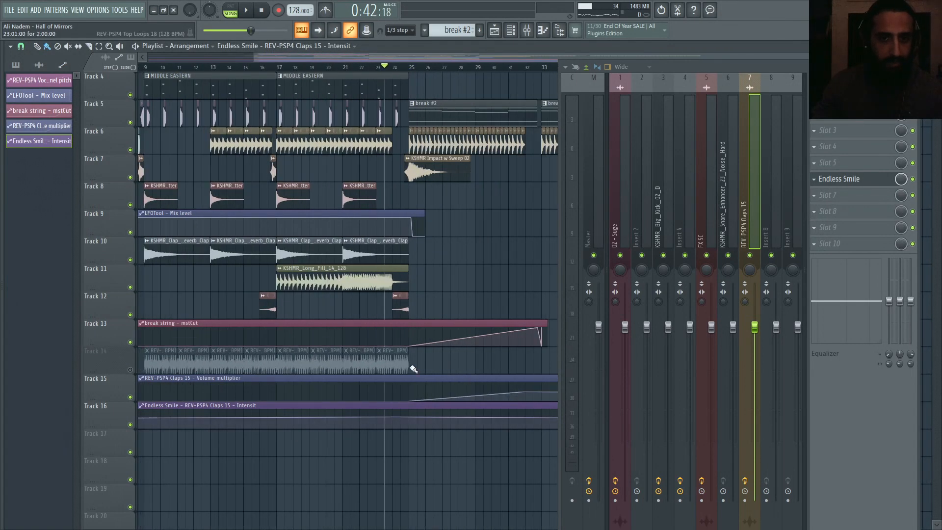
scroll(433, 367, down, 2)
click(525, 36)
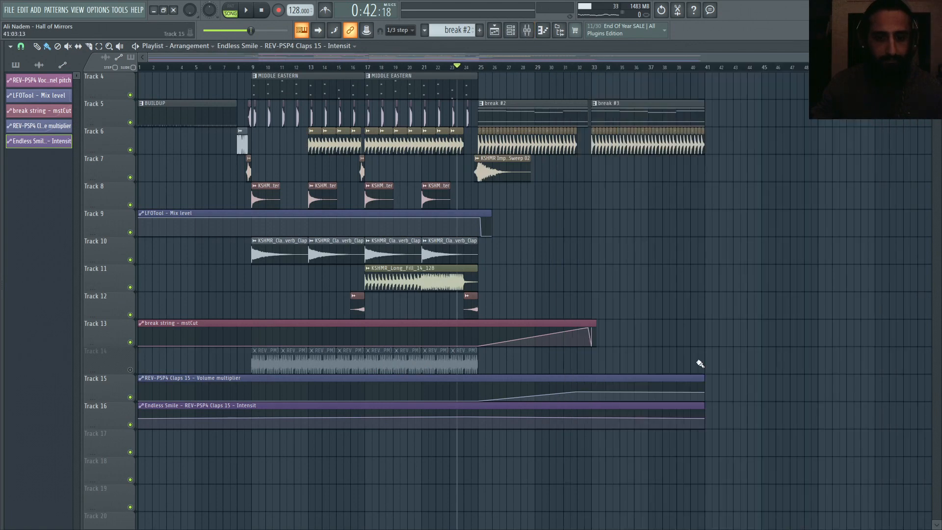
scroll(343, 413, up, 2)
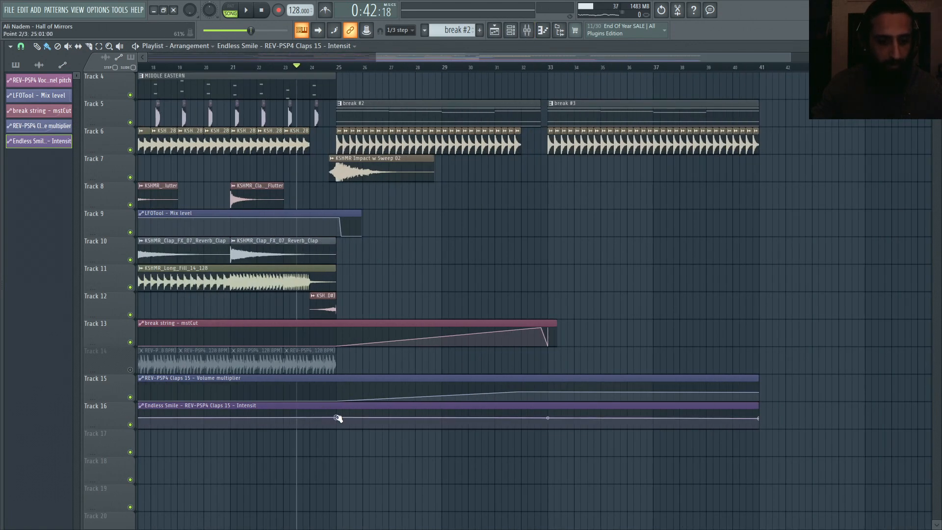
right_click(338, 417)
click(377, 508)
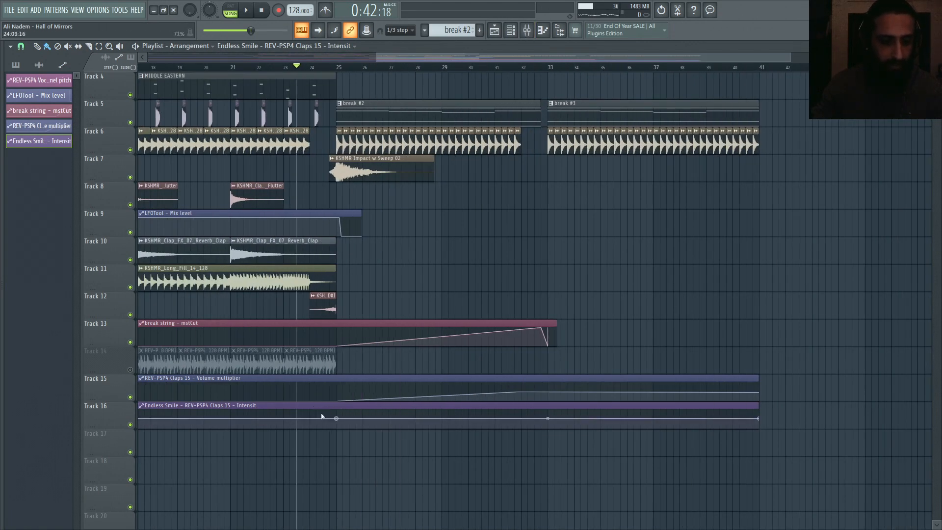
Add points at bar 33 so the Endless Smile intensity ramps up across break #2 and drops to about 58% at break #3.
scroll(367, 416, down, 1)
click(342, 66)
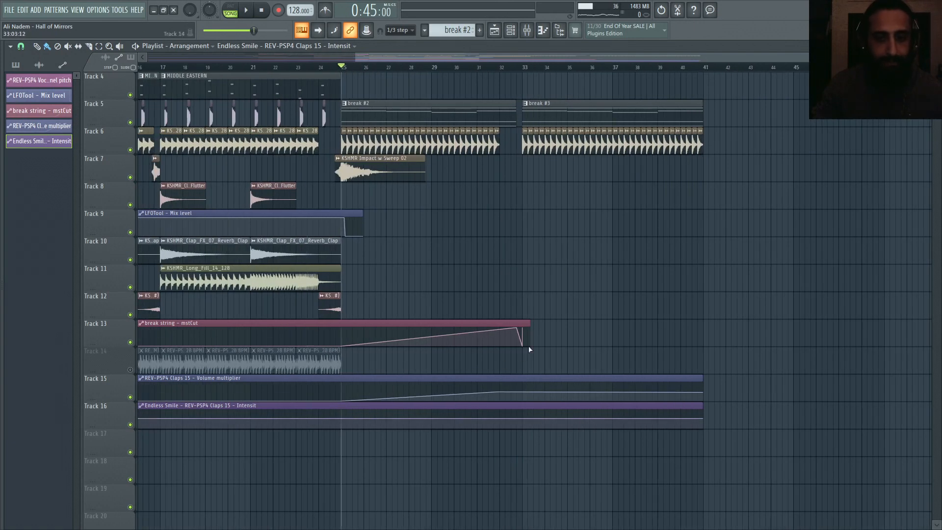
scroll(523, 412, up, 1)
right_click(528, 422)
mouse_move(528, 423)
mouse_down()
mouse_move(530, 400)
mouse_move(530, 417)
mouse_up()
right_click(548, 419)
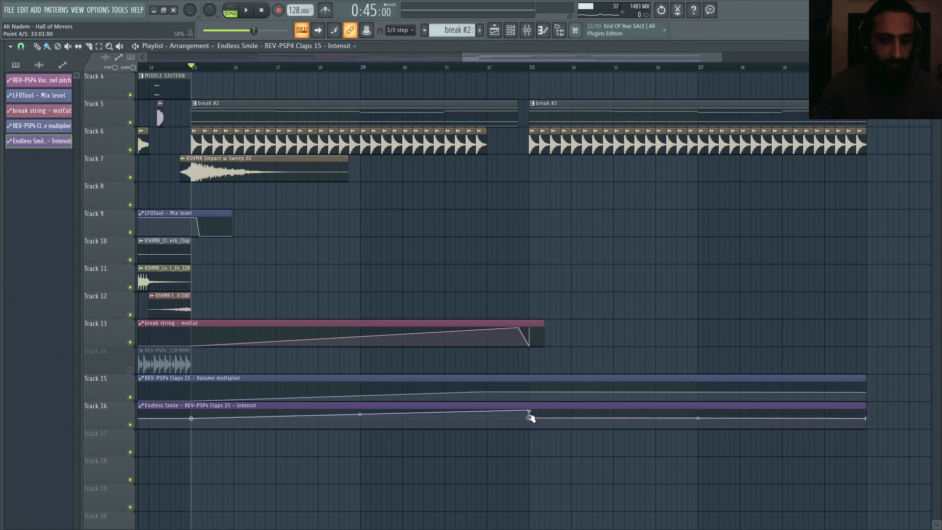
Paste the copied 55% value onto the bar 33 drop point of the Endless Smile intensity automation and move the drop to bar 32.
right_click(530, 418)
click(541, 505)
scroll(519, 426, down, 1)
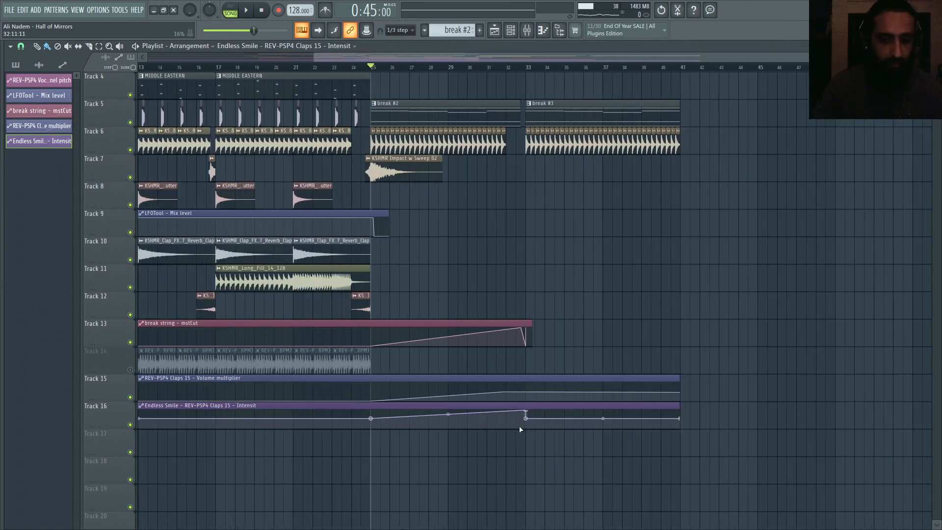
click(526, 30)
click(526, 30)
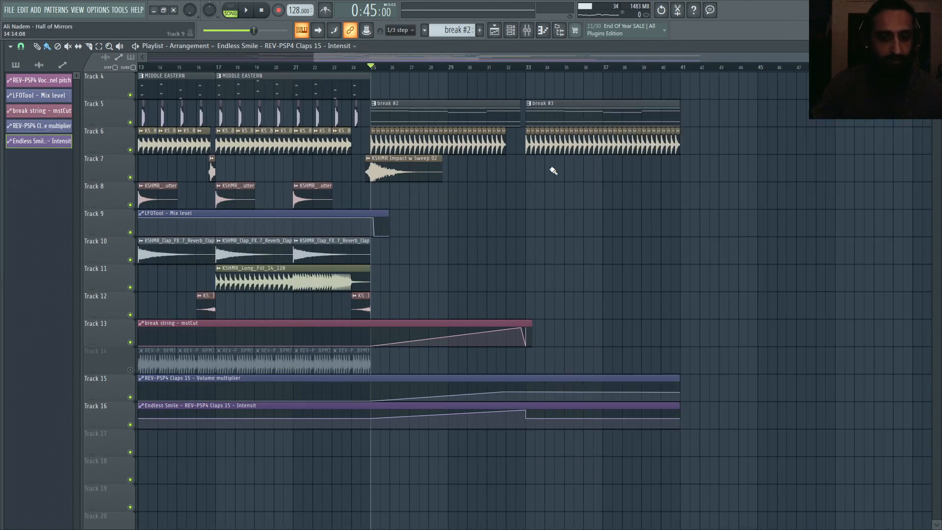
scroll(545, 423, up, 1)
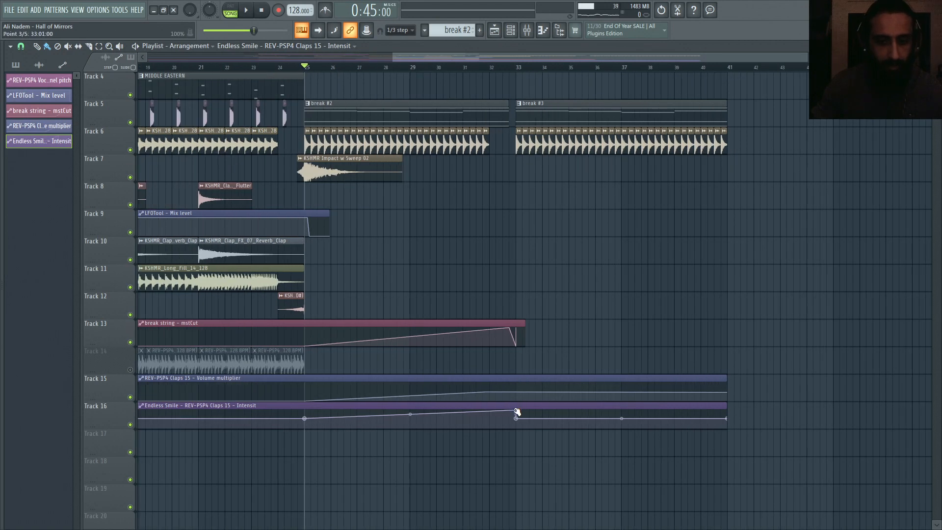
drag(519, 419, 489, 418)
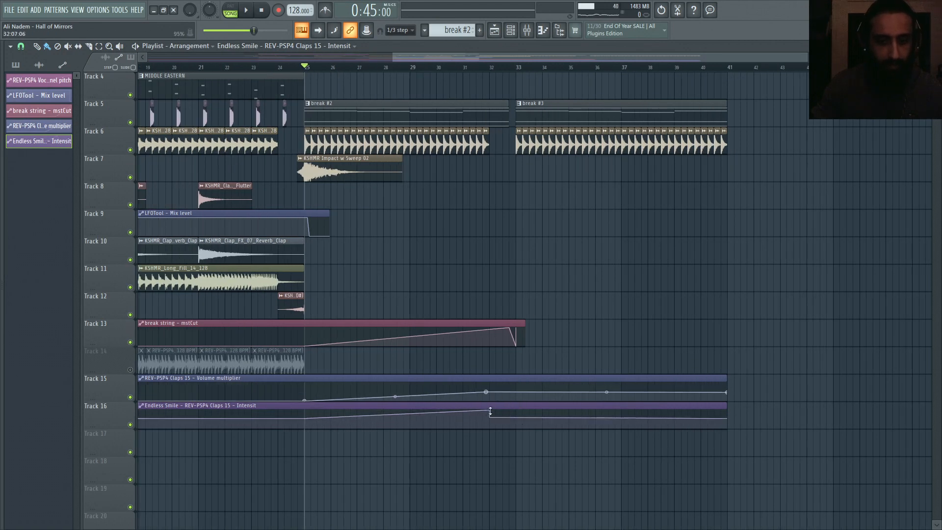
drag(490, 65, 515, 73)
click(310, 67)
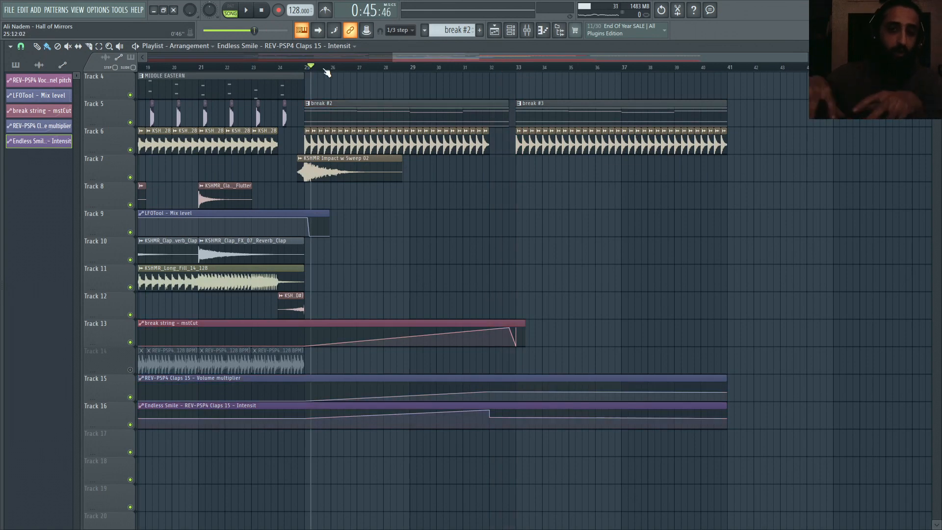
click(523, 70)
scroll(600, 108, down, 2)
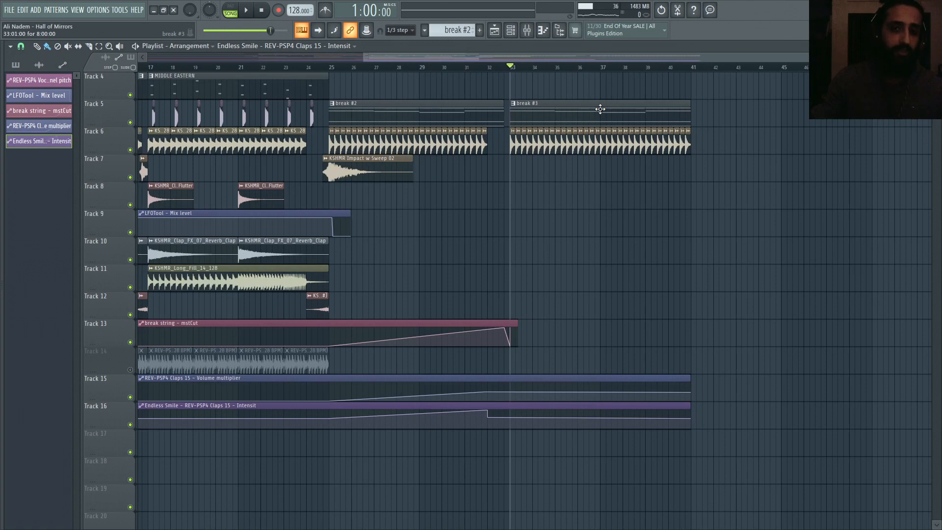
drag(510, 69, 512, 70)
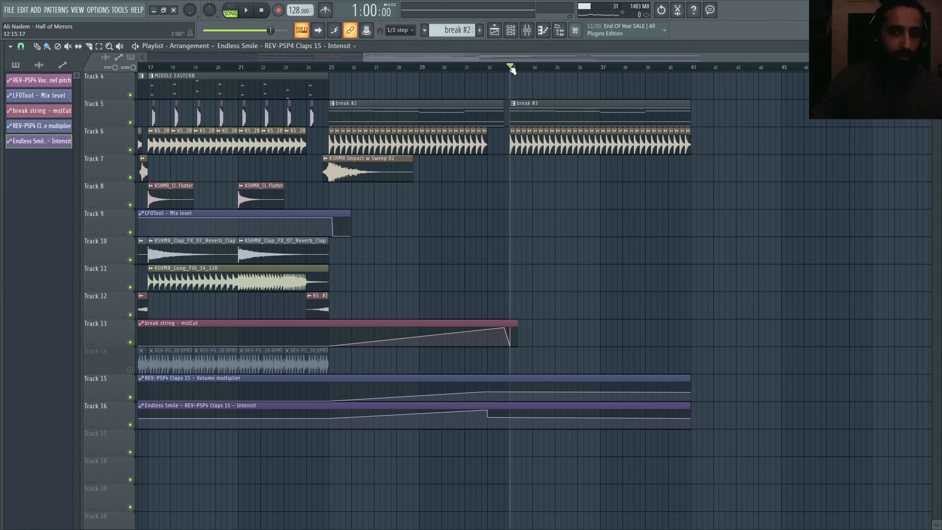
click(330, 69)
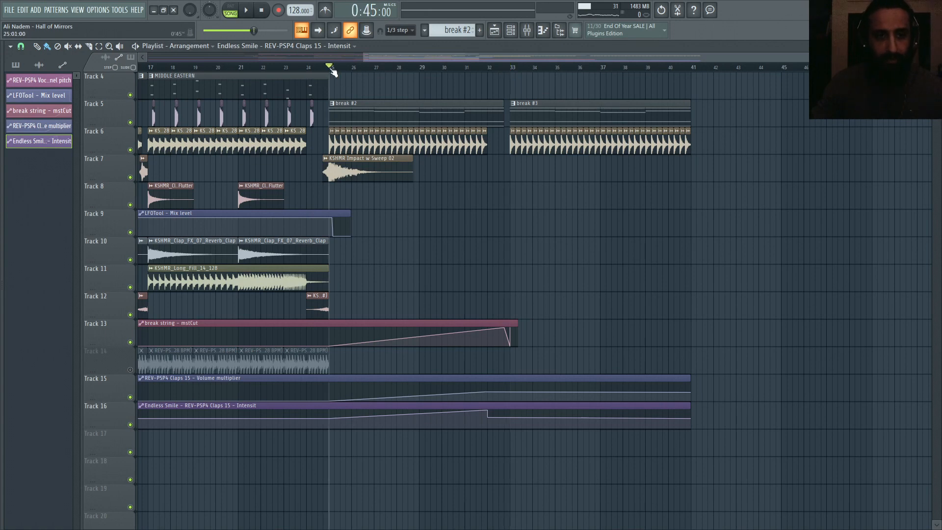
Raise the last Endless Smile intensity points to hold the peak level from bar 33 onward and delete the claps under break #3.
scroll(496, 421, up, 2)
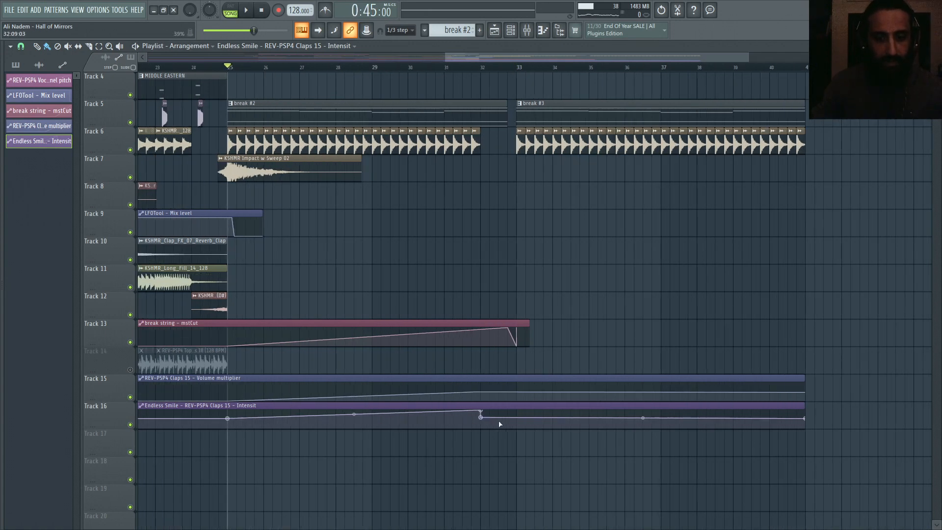
drag(483, 419, 520, 391)
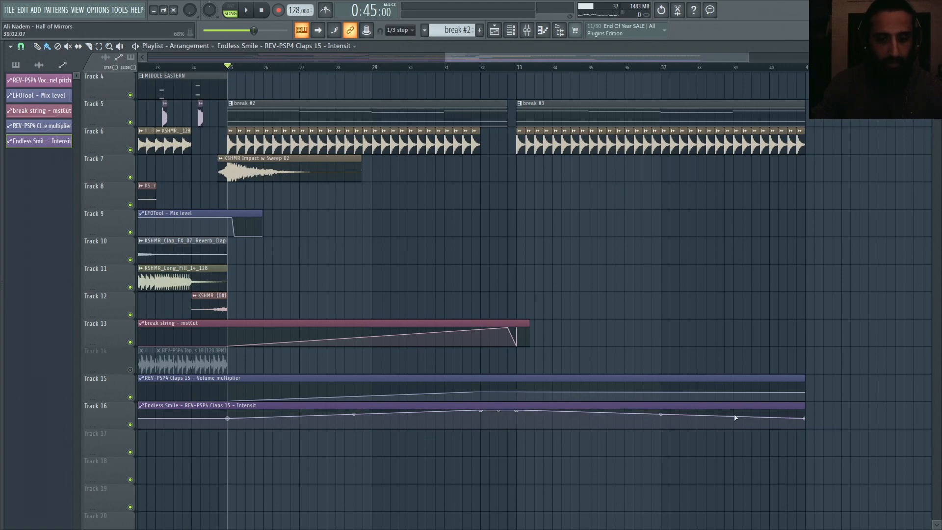
drag(807, 419, 787, 418)
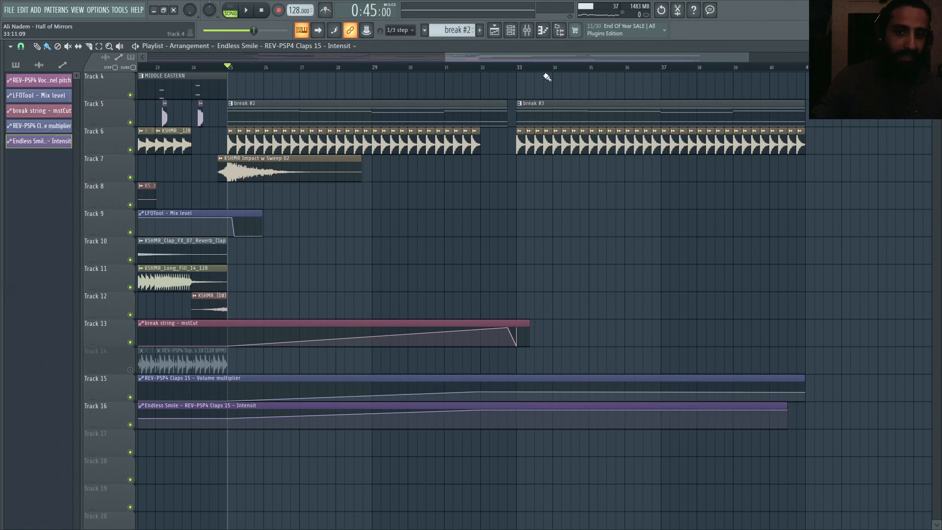
drag(512, 150, 792, 139)
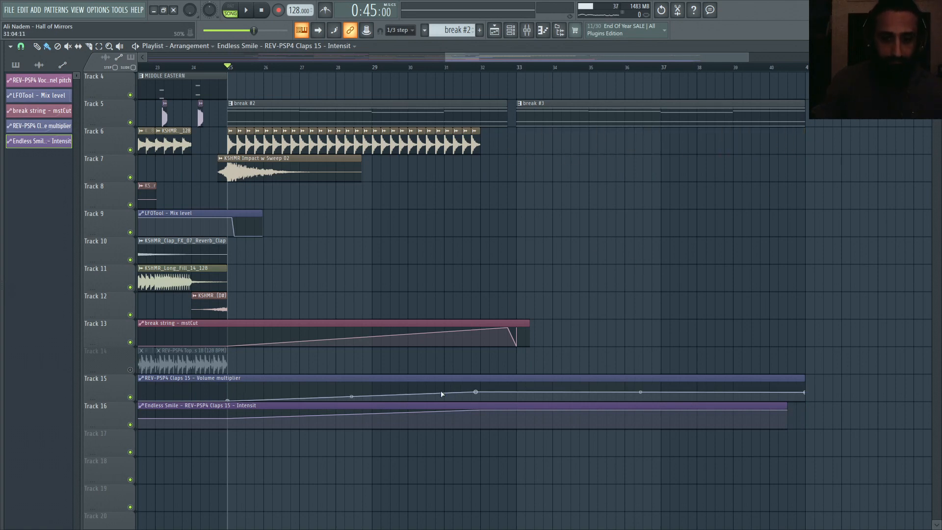
Delete the bar 32 point from the Endless Smile intensity automation and trim its clip to end at bar 33.
right_click(483, 412)
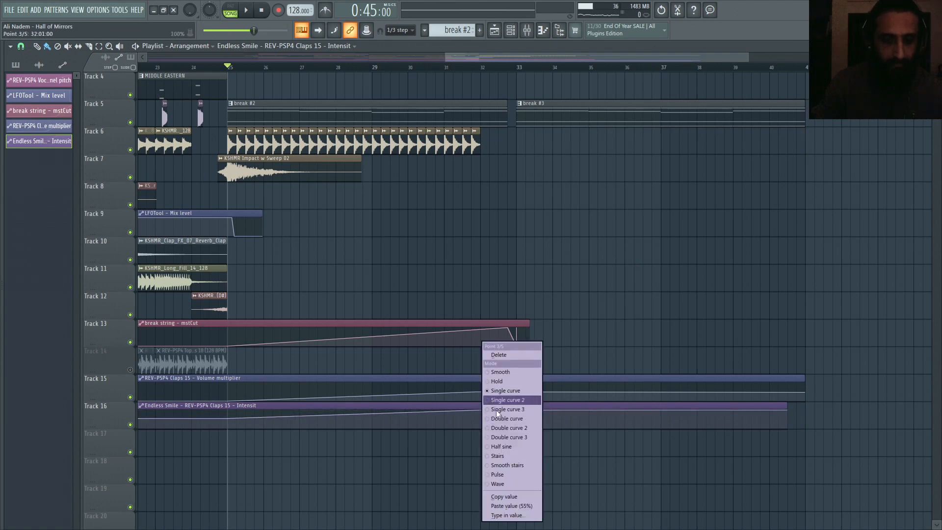
click(501, 351)
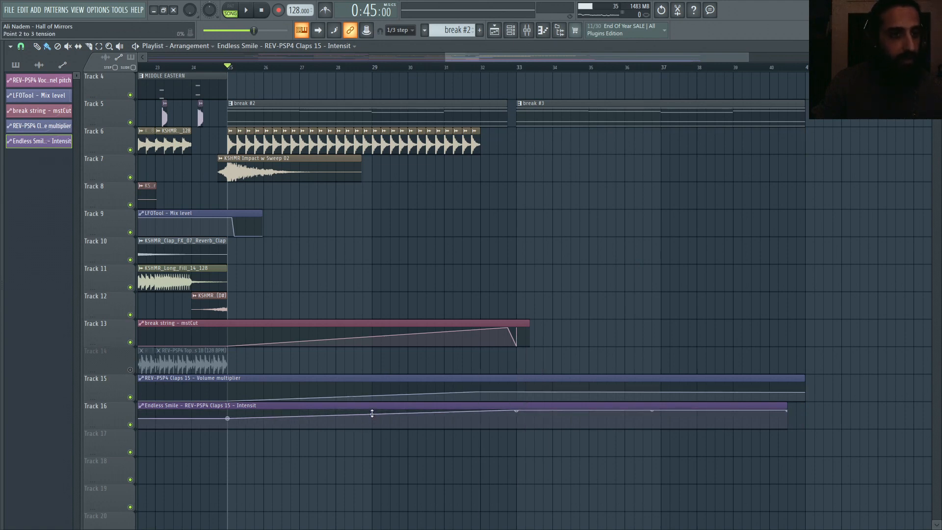
ctrl+scroll(422, 407, down, 3)
drag(624, 405, 481, 400)
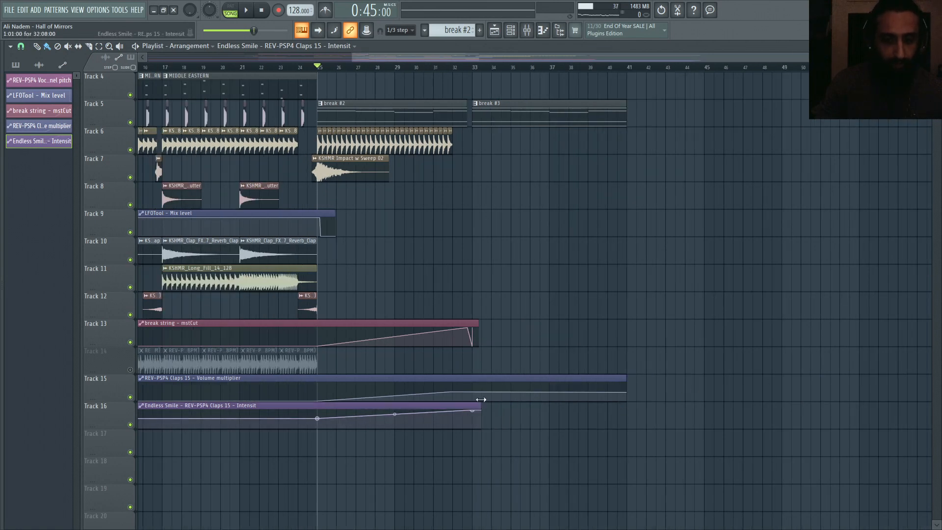
ctrl+scroll(414, 428, down, 2)
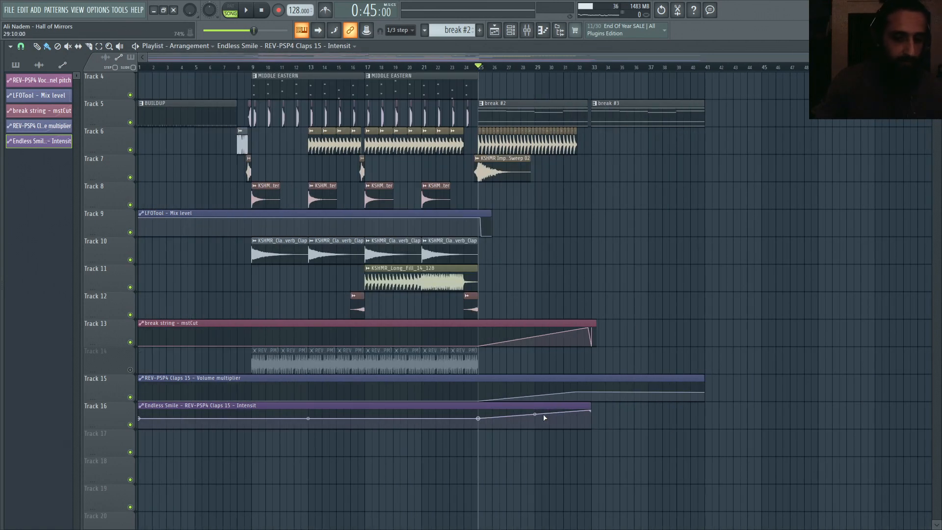
Play the break from bar 25 with Endless Smile on the REV-PSP4 Claps 15 insert open, and check the automated intensity rise.
click(528, 31)
key(space)
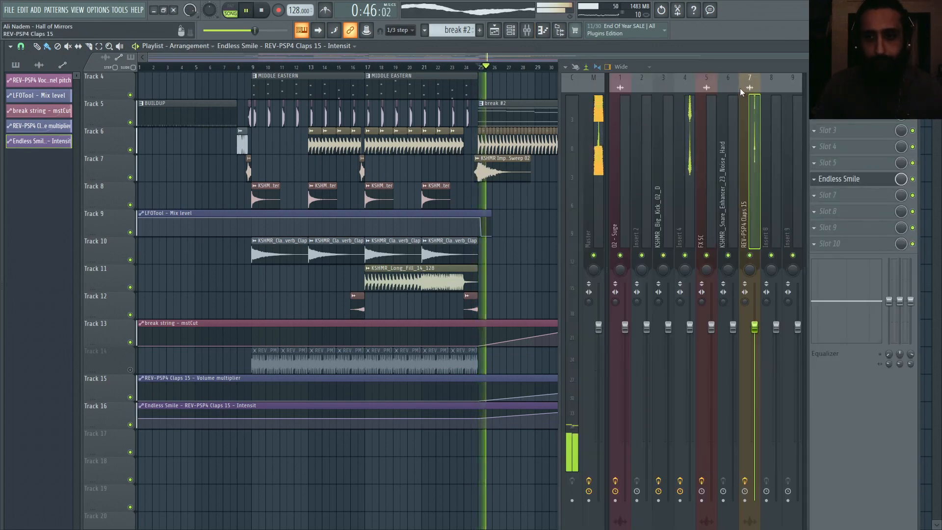
click(844, 179)
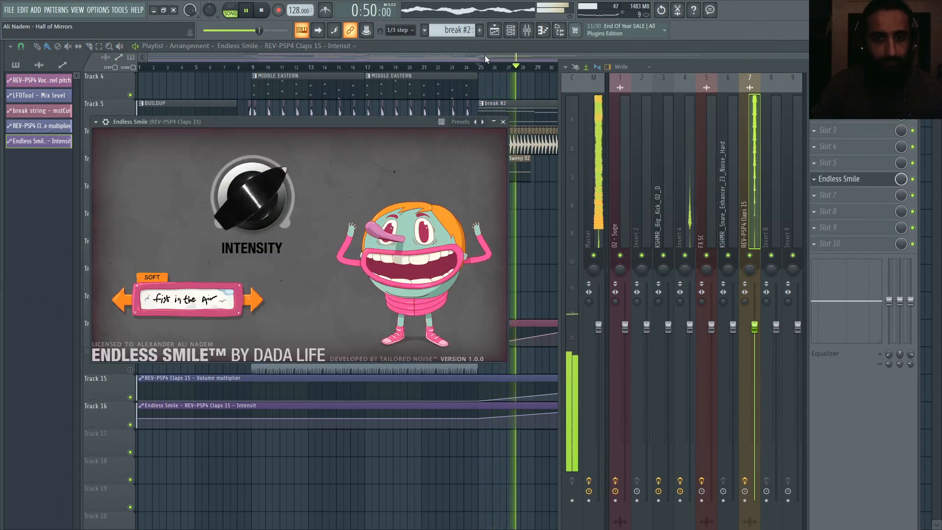
drag(484, 55, 641, 60)
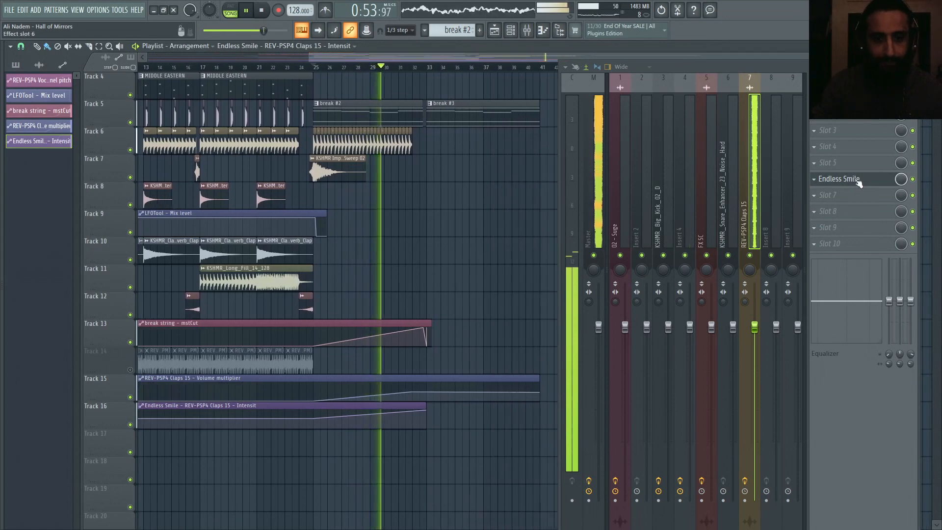
click(857, 180)
click(857, 181)
scroll(483, 290, up, 2)
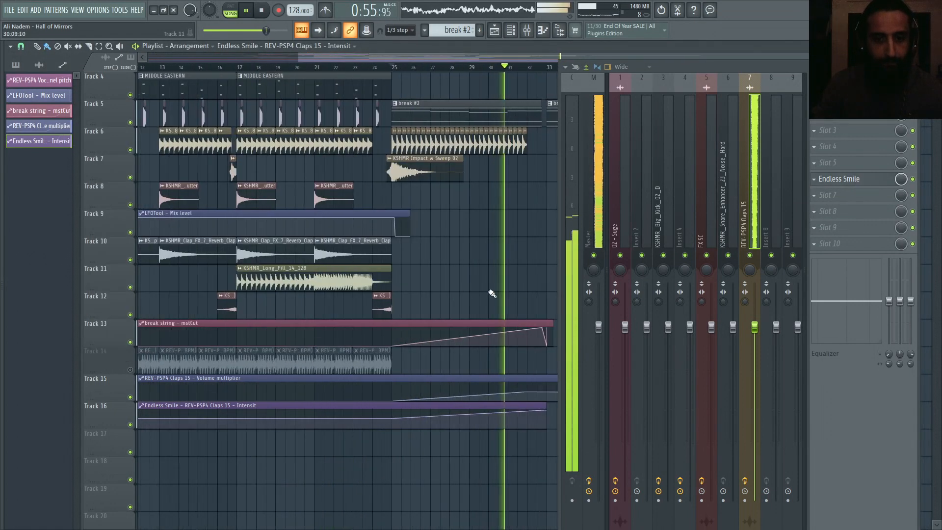
drag(673, 67, 755, 69)
drag(521, 58, 593, 60)
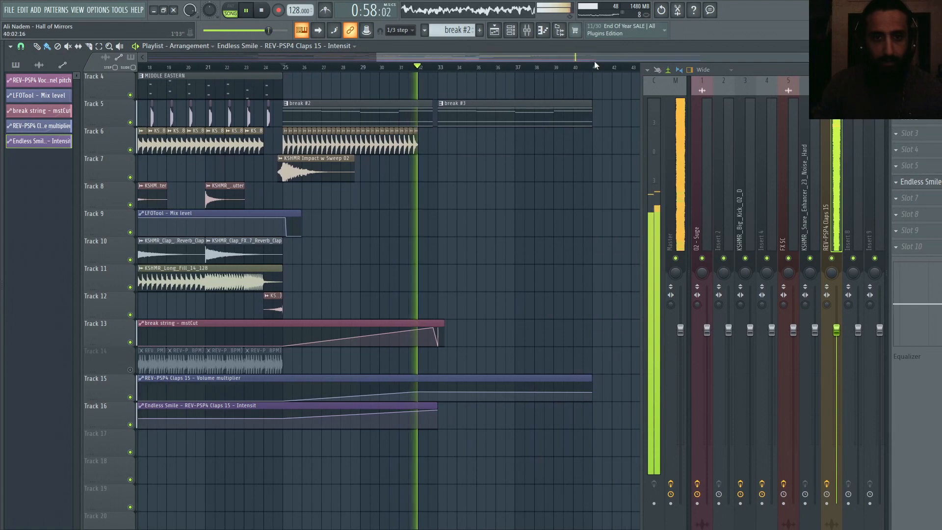
Remove the break #3 pattern clip at bar 33 from Track 5 and stop playback.
scroll(495, 159, up, 1)
drag(460, 144, 481, 143)
right_click(468, 145)
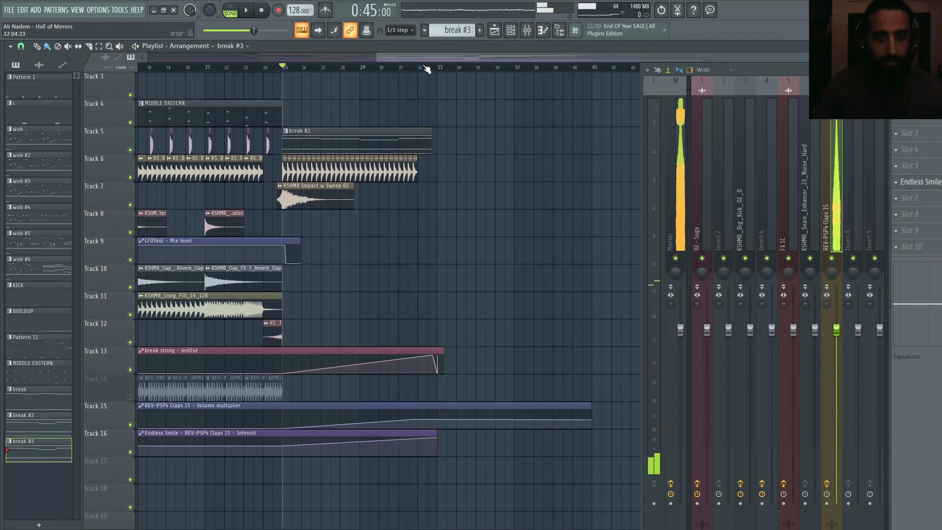
key(space)
Create a new empty pattern named saw break.
click(479, 30)
text(s)
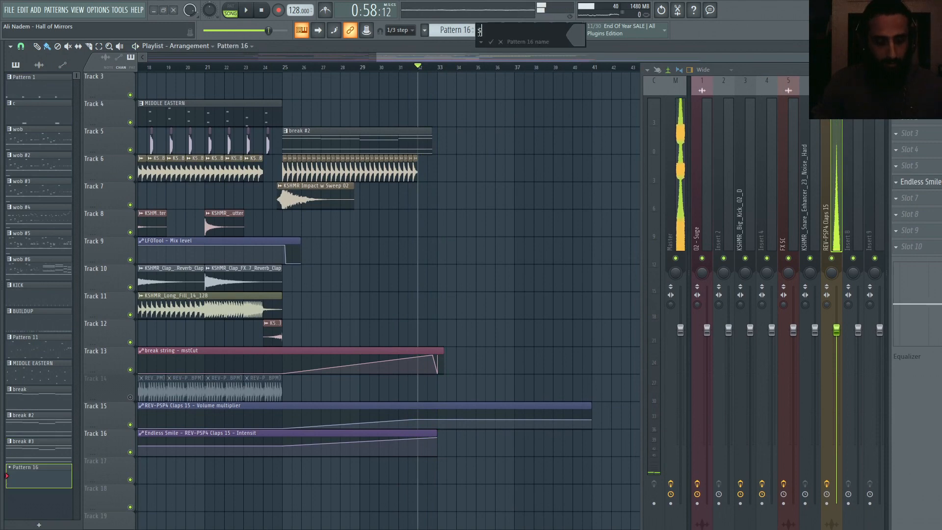
text(aw break)
key(Return)
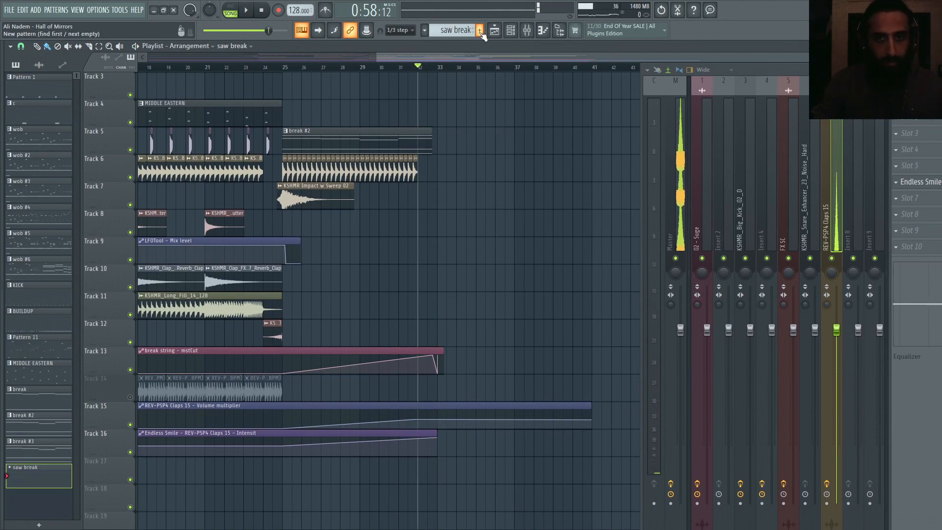
Place a saw break clip on Track 5 from bar 33 to bar 37 and a second one starting at bar 37.
scroll(443, 137, up, 2)
click(441, 137)
key(space)
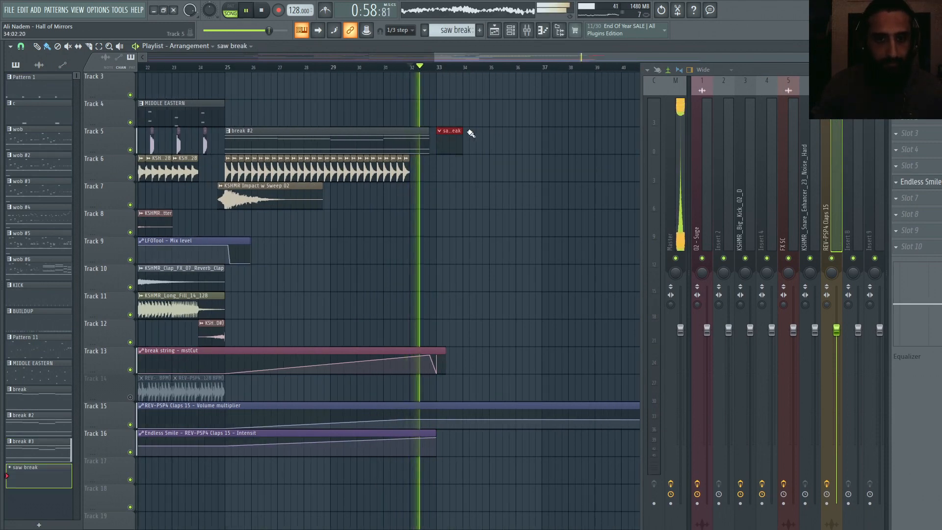
drag(464, 137, 542, 143)
key(space)
click(553, 148)
Trim the break string - mstCut automation clip on Track 13 to end at bar 33.
scroll(444, 363, up, 2)
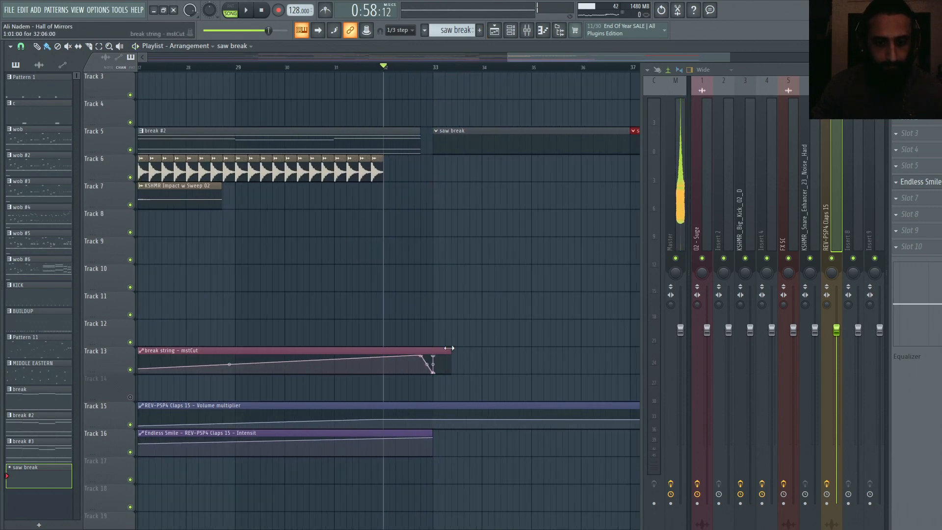
click(436, 354)
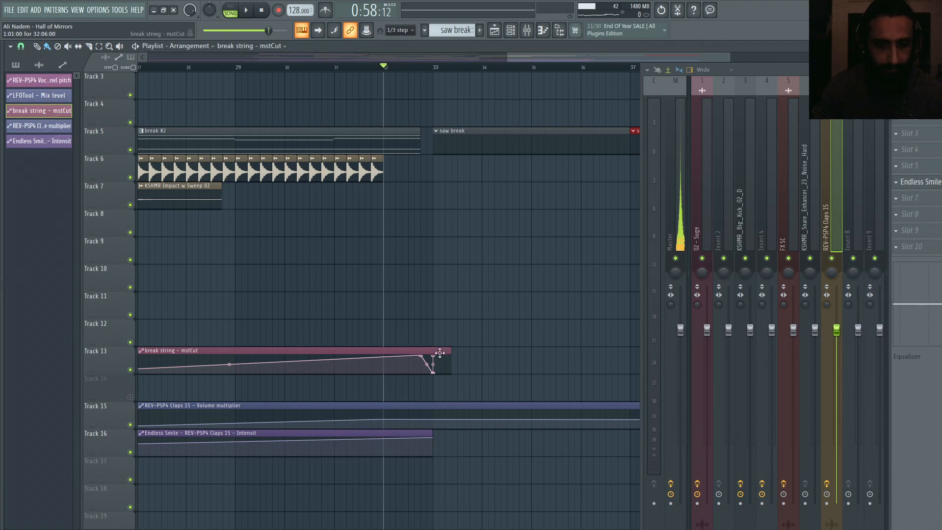
drag(451, 351, 432, 351)
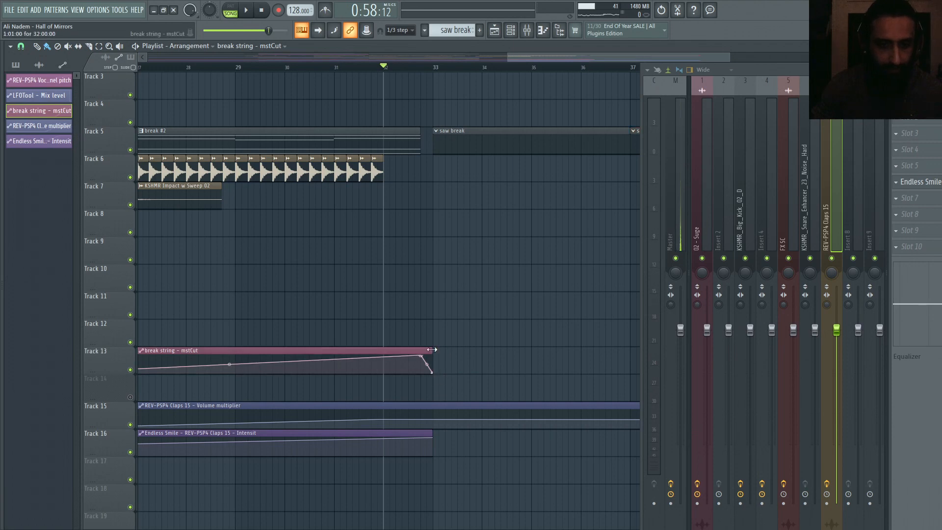
Slice the Claps 15 volume multiplier automation clip at bar 33, hide the mixer and delete the part after the cut.
scroll(443, 351, down, 7)
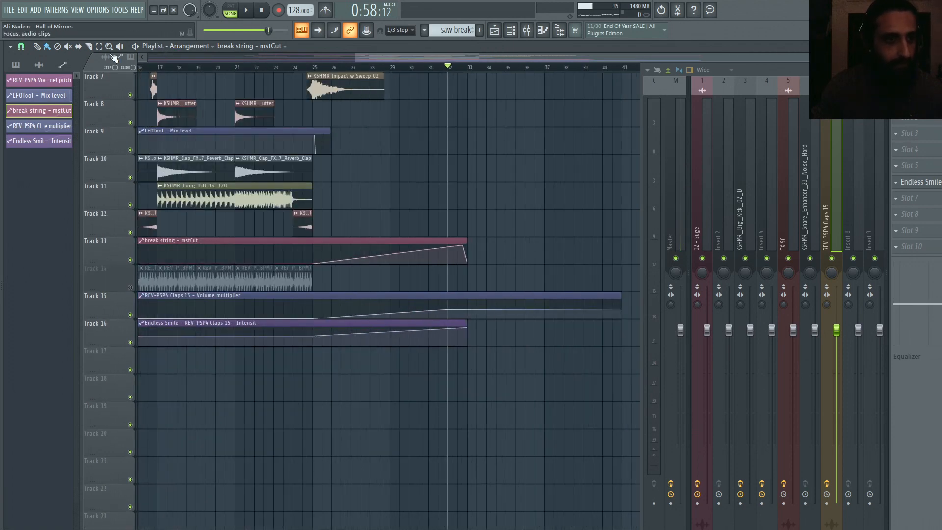
scroll(496, 314, up, 2)
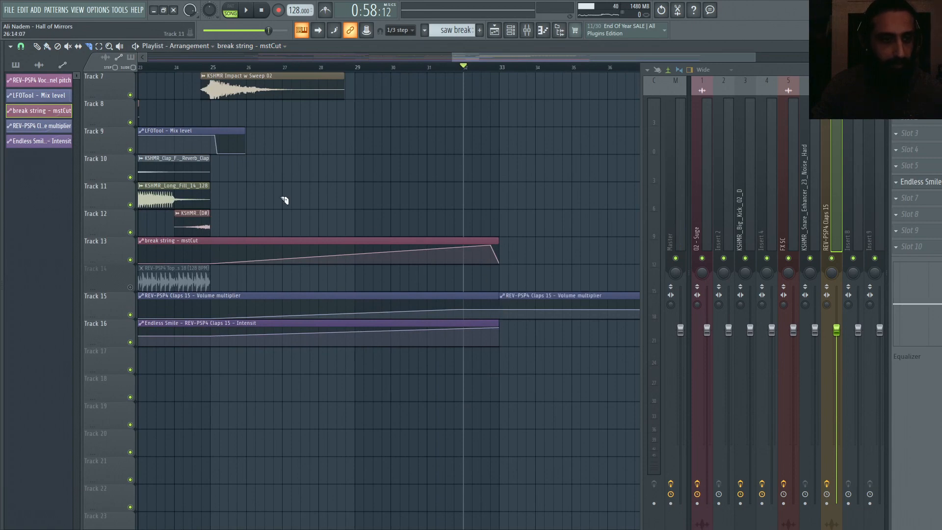
scroll(367, 235, down, 3)
click(527, 30)
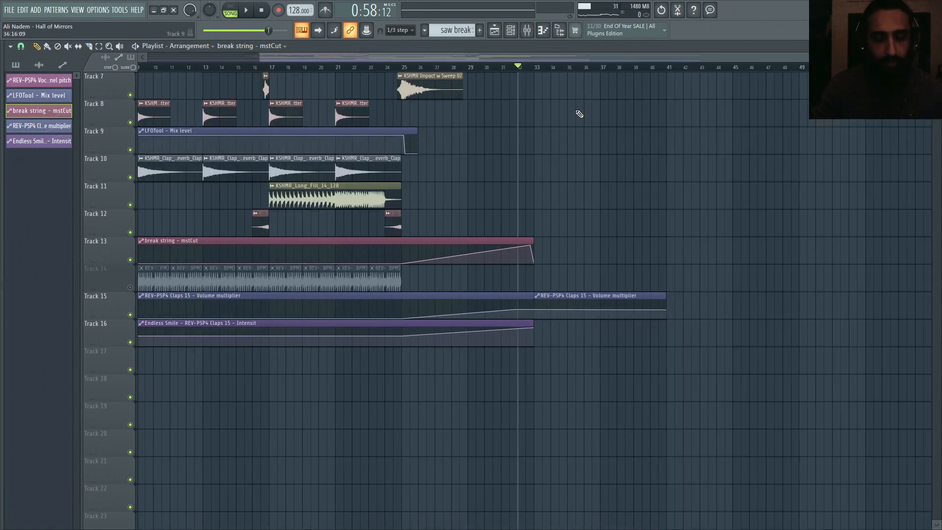
scroll(524, 300, up, 2)
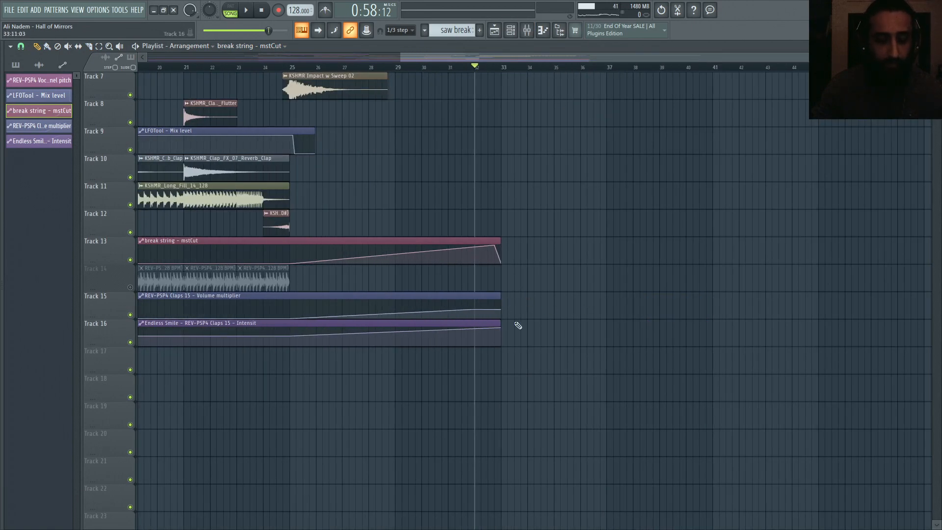
Set the bar 33 point of the Claps 15 volume automation to Hold mode at 0%, so the volume drops abruptly there.
scroll(506, 306, up, 2)
right_click(489, 315)
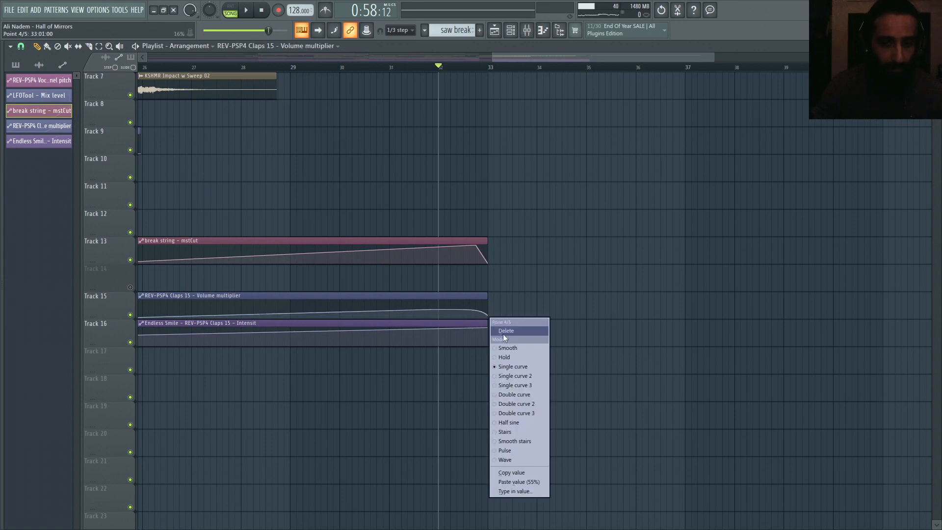
click(504, 357)
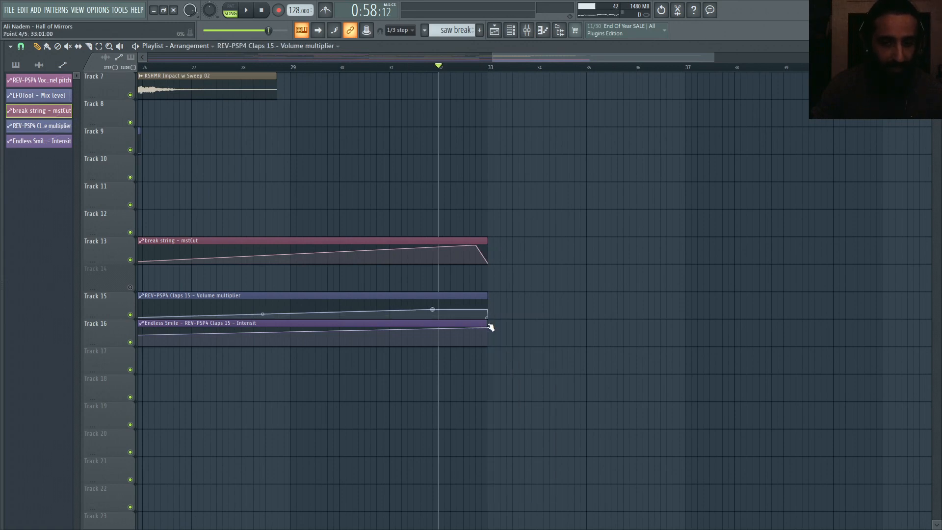
scroll(490, 327, down, 3)
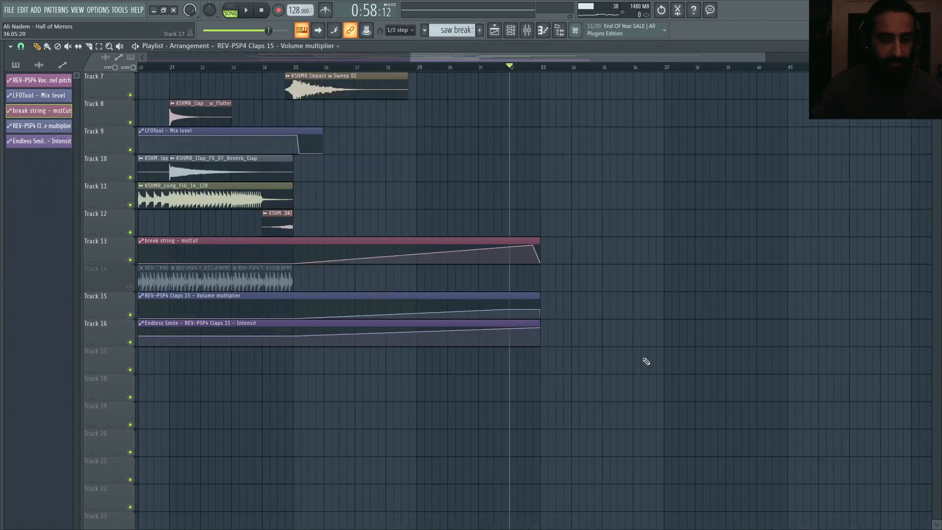
Adjust the right end of the Claps 15 volume multiplier automation clip on Track 15 to line up with bar 33.
scroll(646, 361, up, 3)
drag(454, 296, 458, 293)
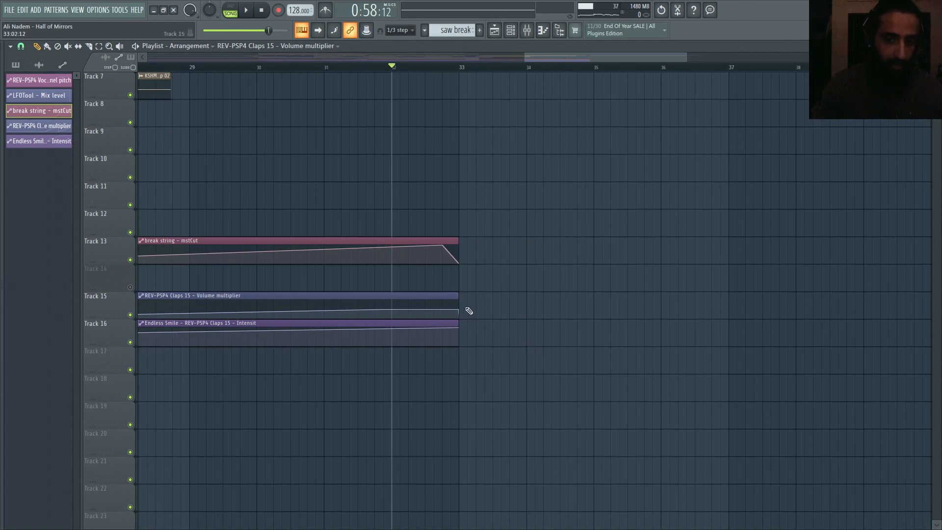
mouse_move(461, 296)
mouse_down()
mouse_move(497, 298)
mouse_move(459, 293)
mouse_up()
scroll(518, 301, down, 5)
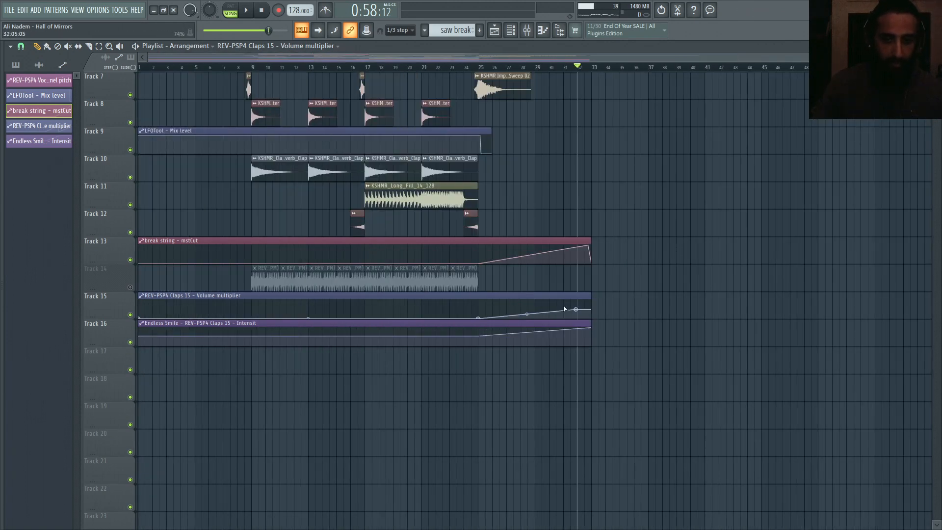
Place the playhead at bar 25 and bring up the Claps 15 track in the mixer.
scroll(633, 313, up, 3)
scroll(615, 199, up, 2)
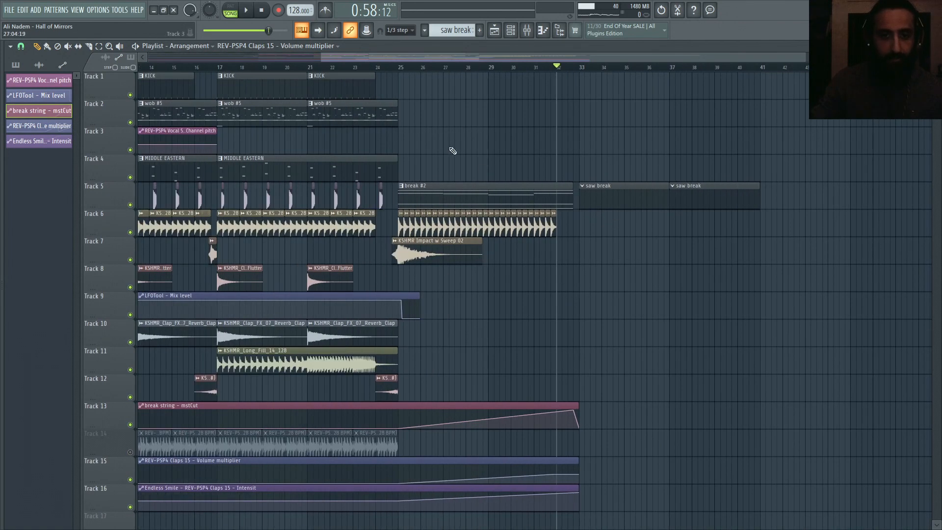
click(399, 67)
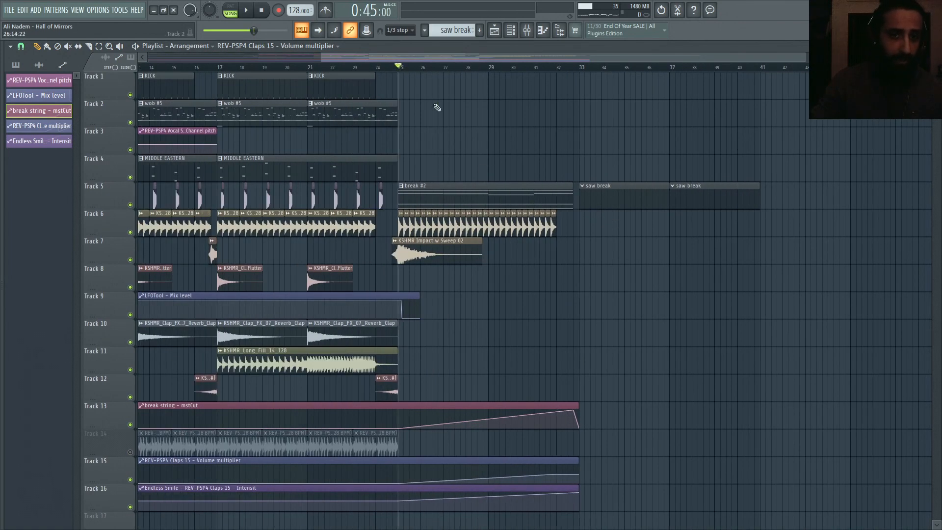
double_click(554, 221)
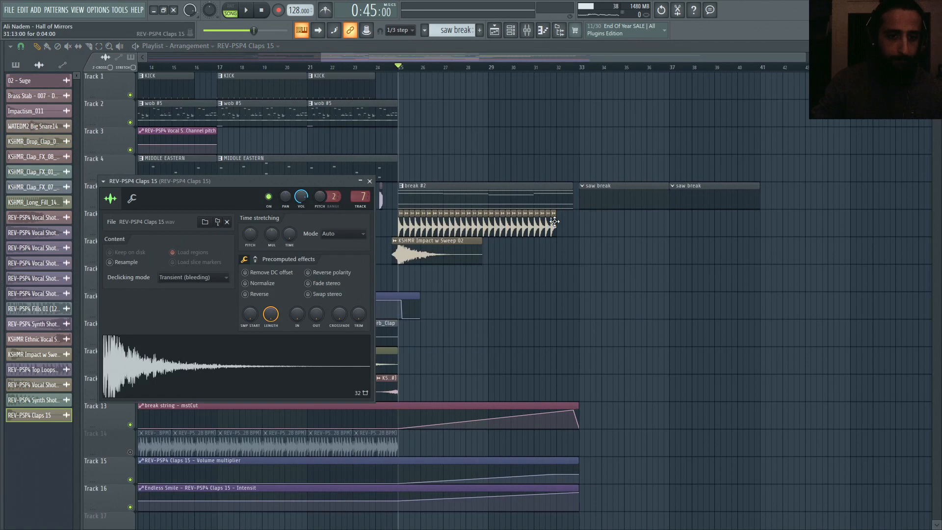
click(526, 30)
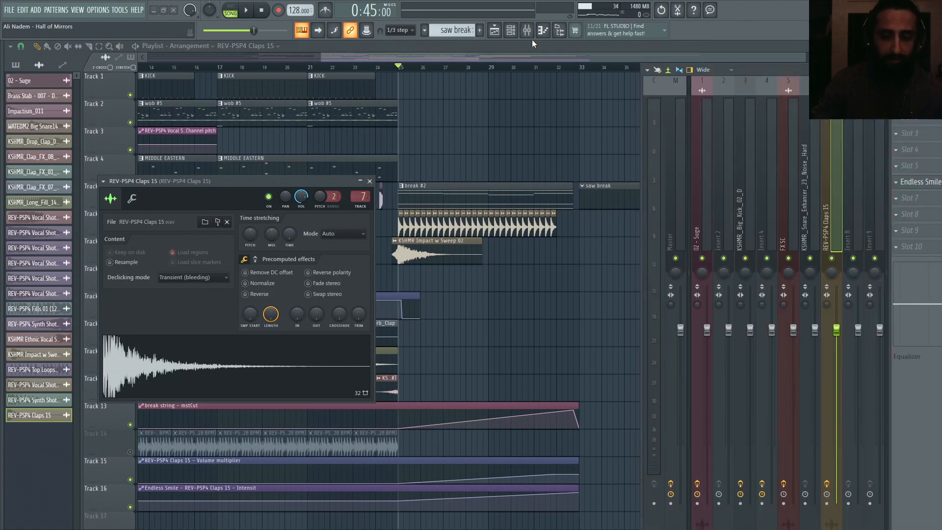
click(528, 31)
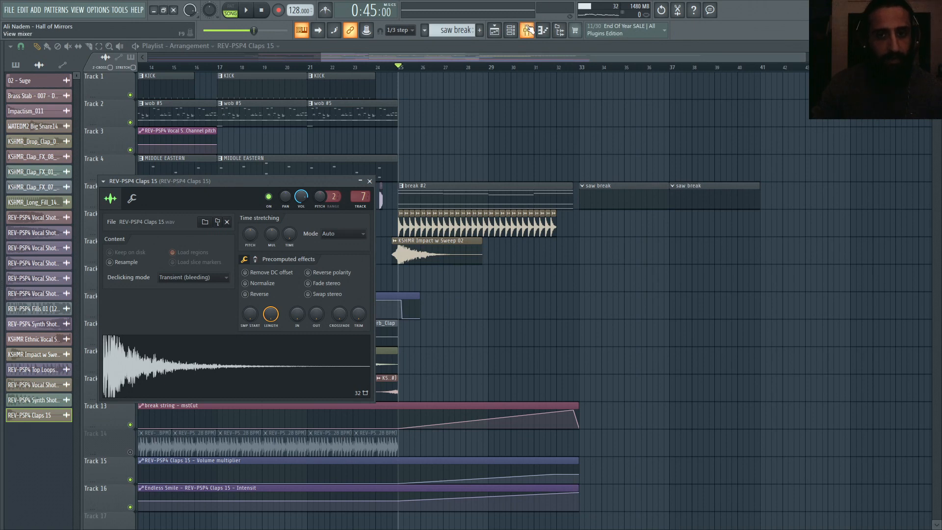
click(371, 181)
click(527, 31)
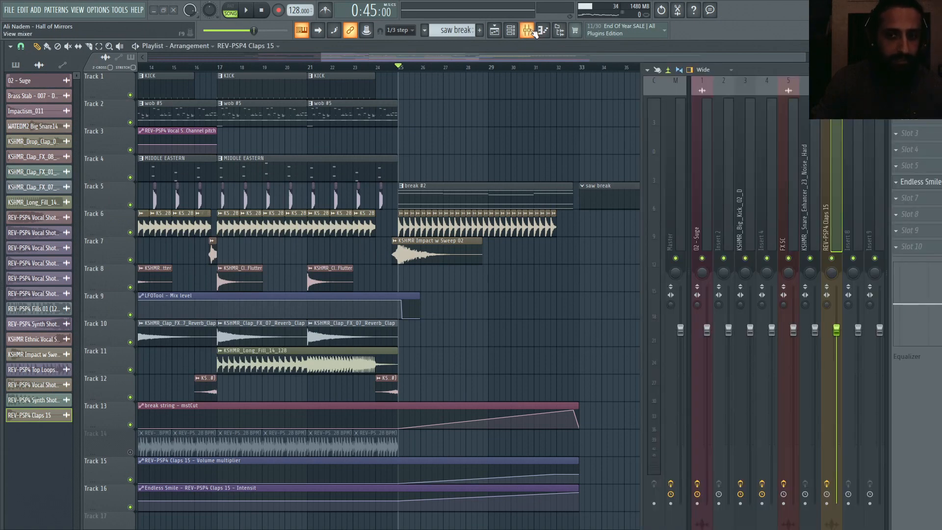
Load Fruity Parametric EQ 2 in slot 7 of the Claps 15 mixer track and pull band 1 down to -18 dB at 299 Hz.
drag(843, 70, 704, 92)
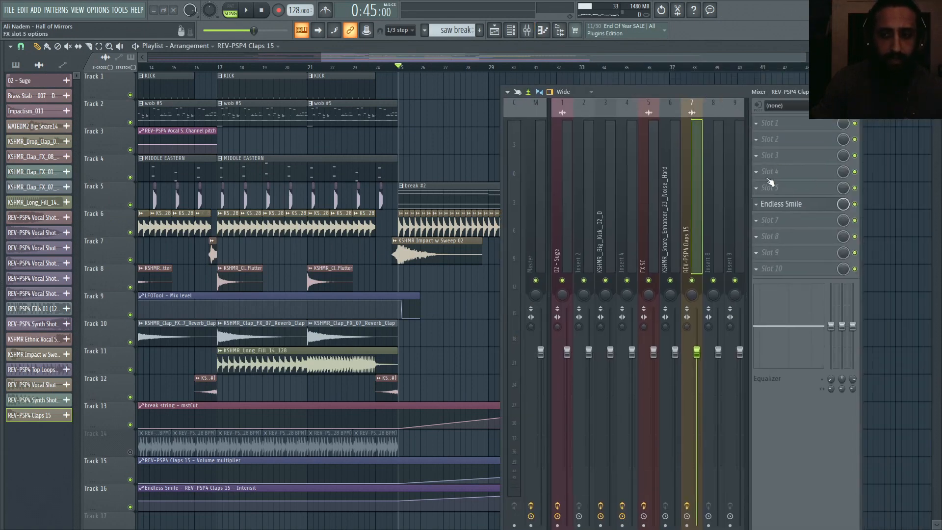
click(763, 231)
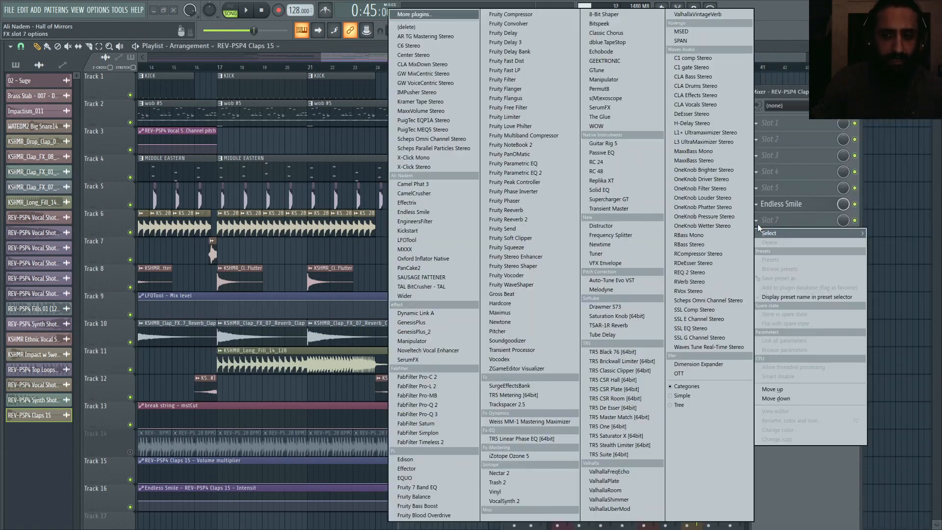
click(536, 176)
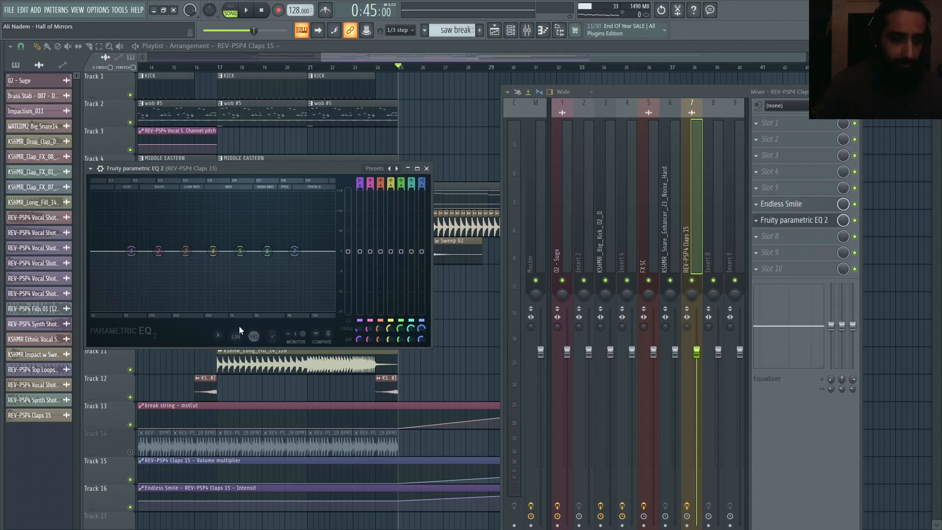
drag(131, 251, 184, 309)
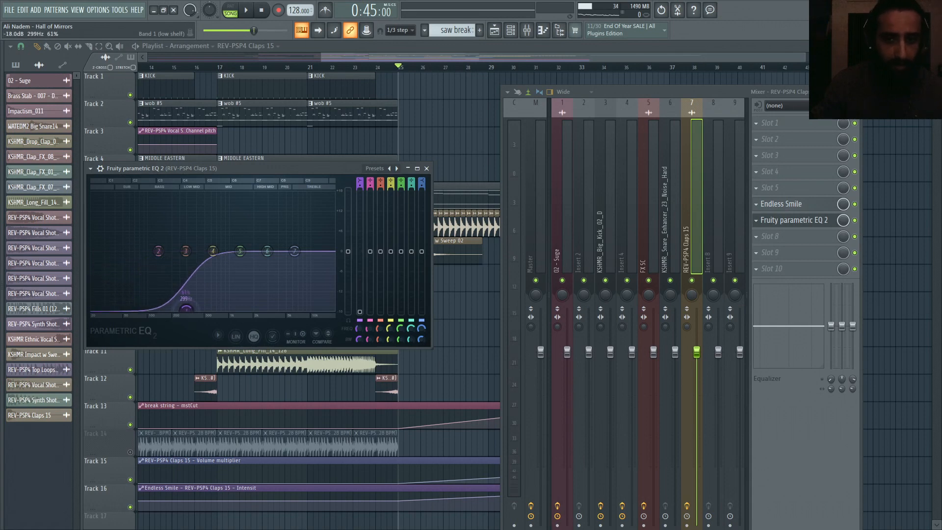
Play the break from bar 25 and shift band 1 of the Claps 15 EQ to a lower frequency.
drag(411, 60, 448, 62)
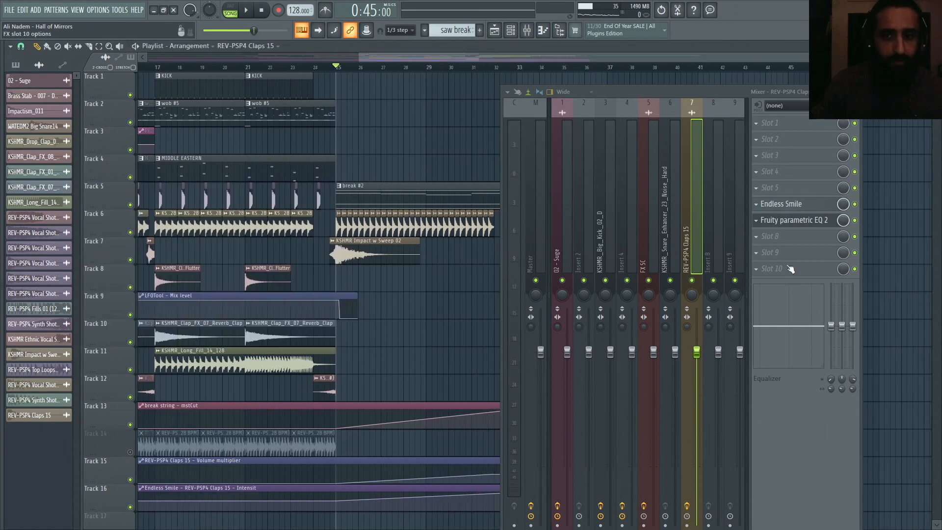
scroll(412, 192, up, 4)
click(799, 221)
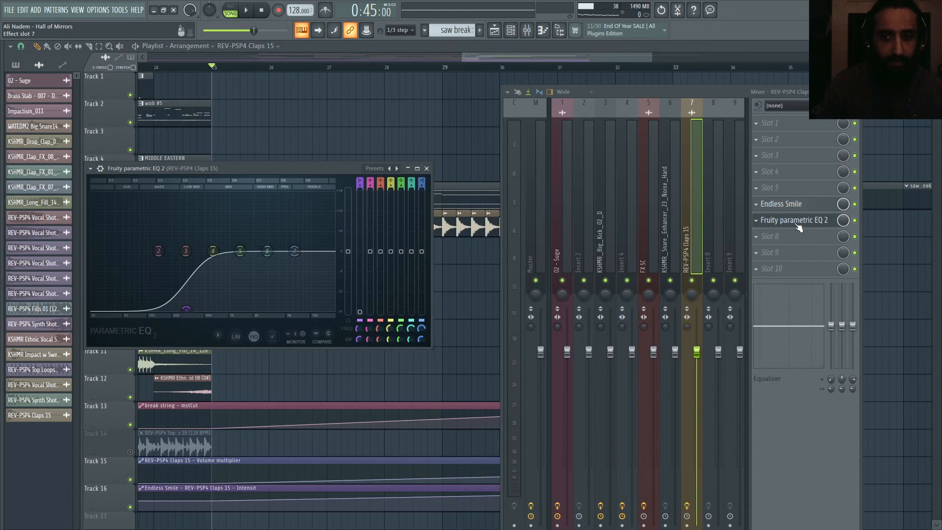
key(space)
drag(186, 314, 160, 308)
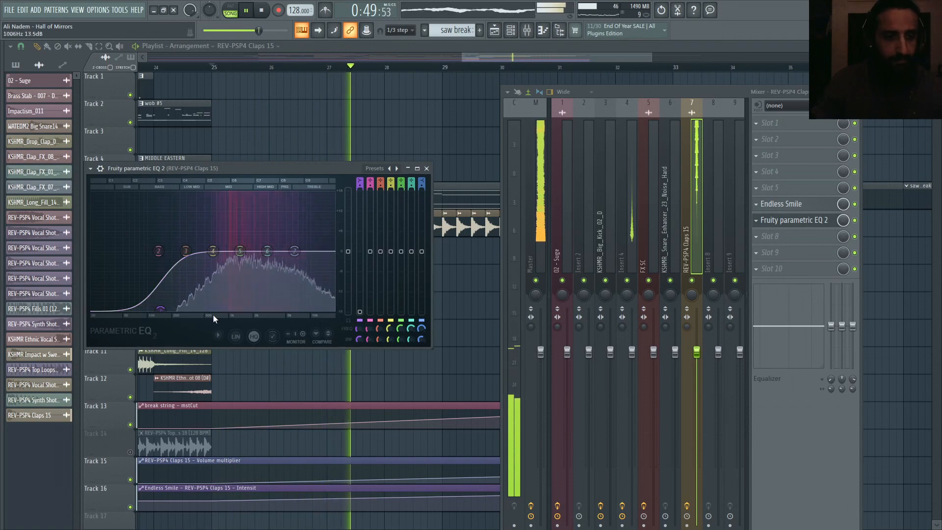
Close the EQ, move the mixer aside and listen to the break's rise towards bar 33, stopping playback just before it.
click(562, 270)
scroll(627, 233, down, 4)
drag(805, 234, 545, 214)
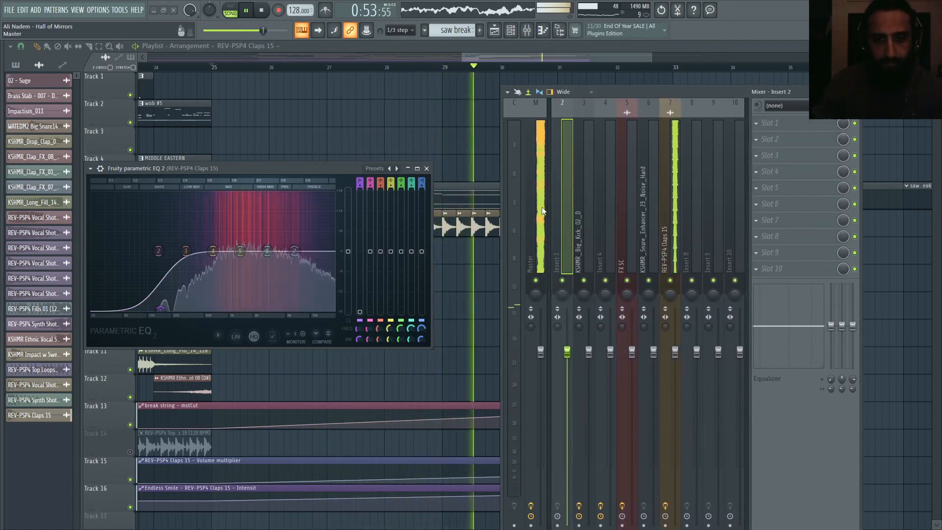
click(426, 168)
drag(667, 92, 876, 126)
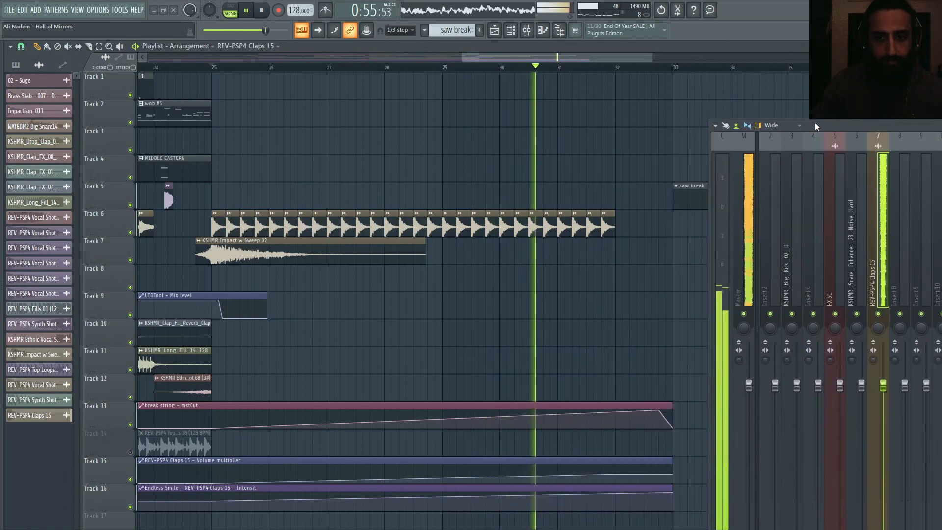
scroll(523, 134, down, 4)
scroll(626, 167, up, 3)
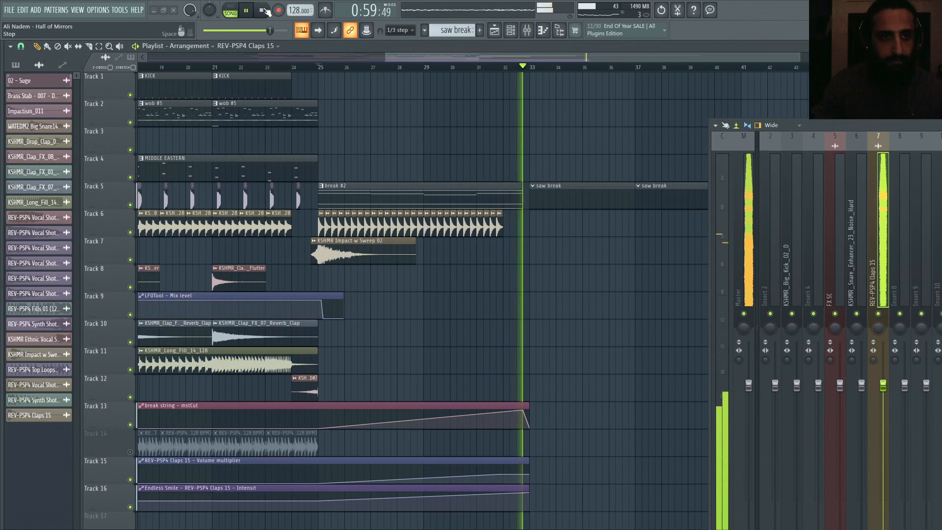
key(space)
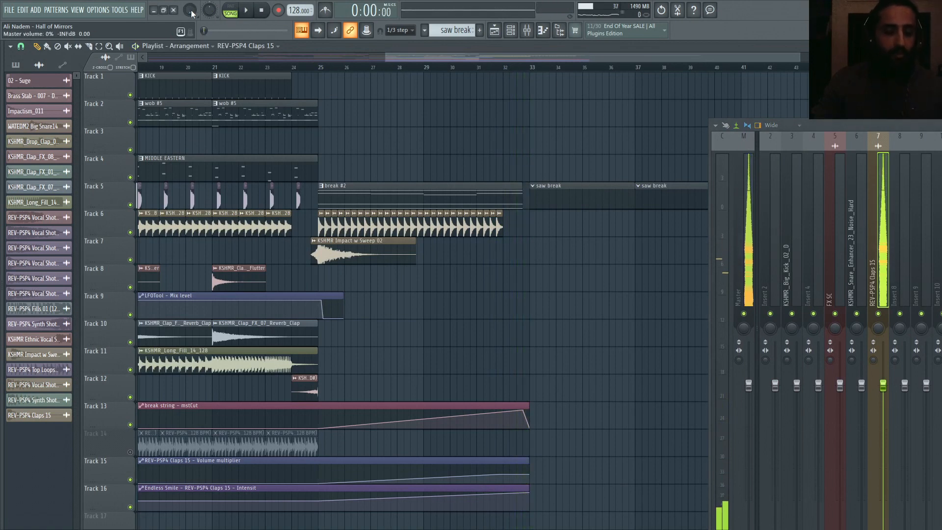
Set the playhead back to bar 25 and show the mixer beside the arrangement with its effect slots in view.
click(490, 65)
drag(902, 128, 640, 107)
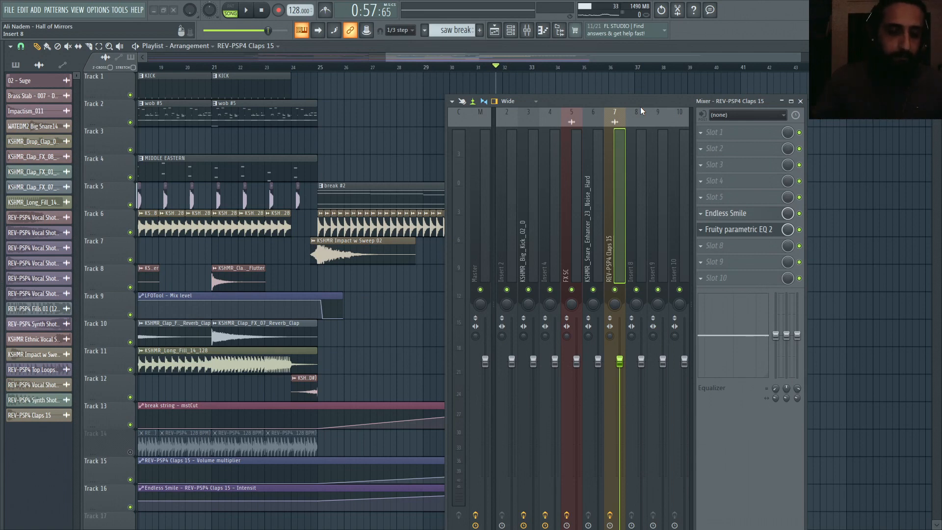
click(800, 101)
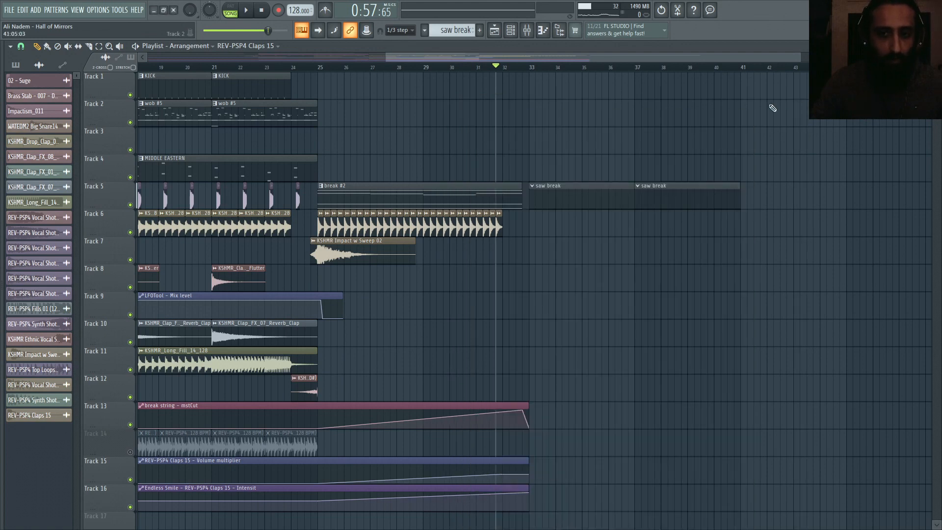
click(531, 68)
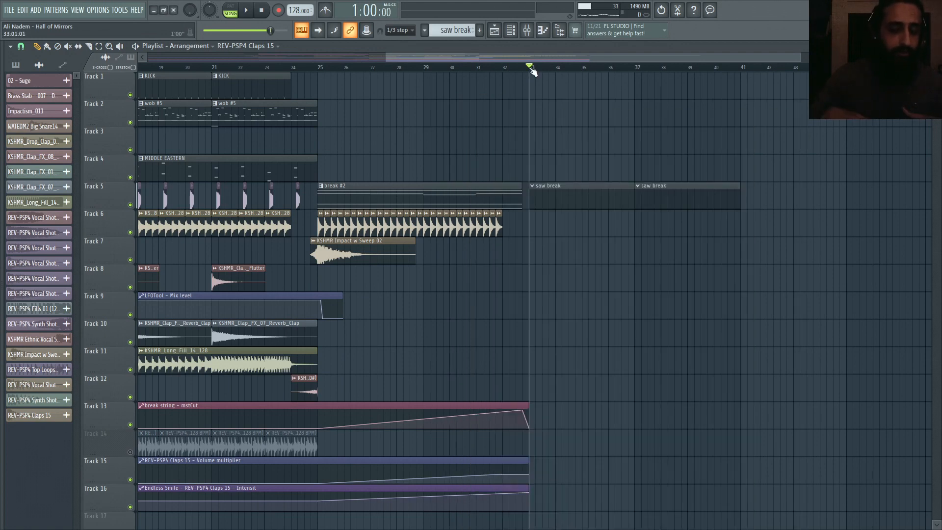
click(319, 68)
click(527, 32)
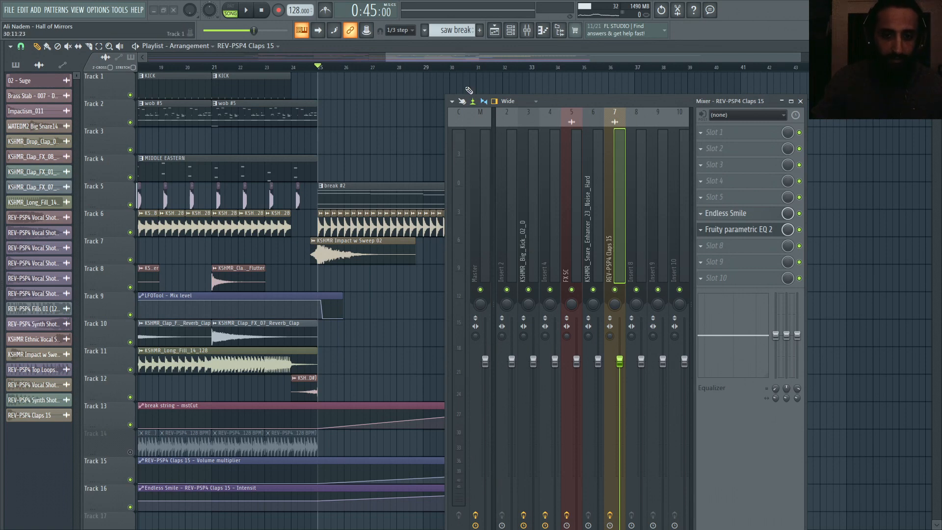
click(800, 101)
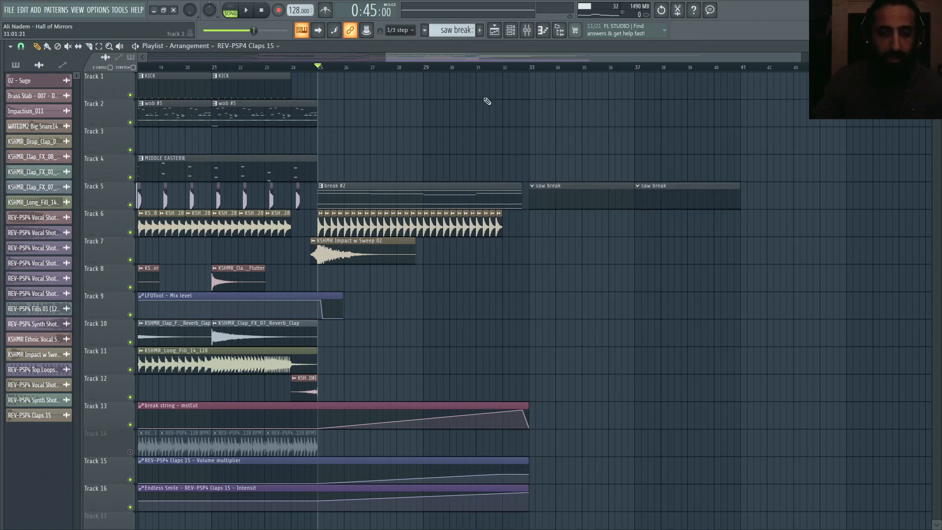
click(534, 29)
click(535, 30)
click(534, 29)
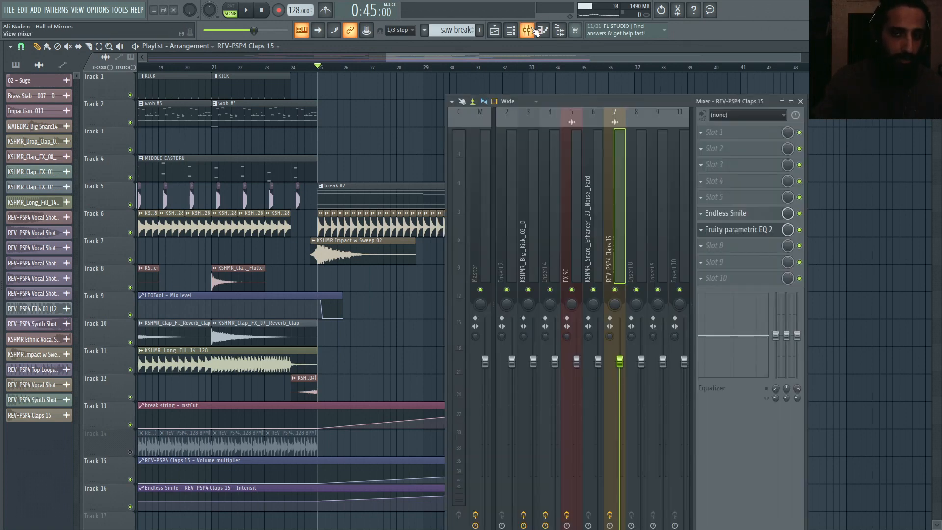
Review the Claps 15 channel settings and its Parametric EQ 2 curve, closing these windows and the mixer when done.
double_click(378, 225)
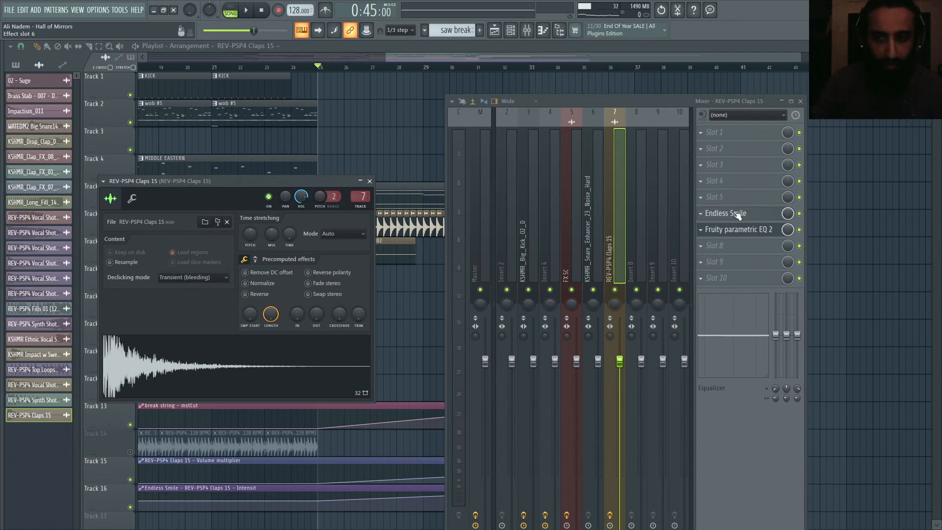
click(756, 234)
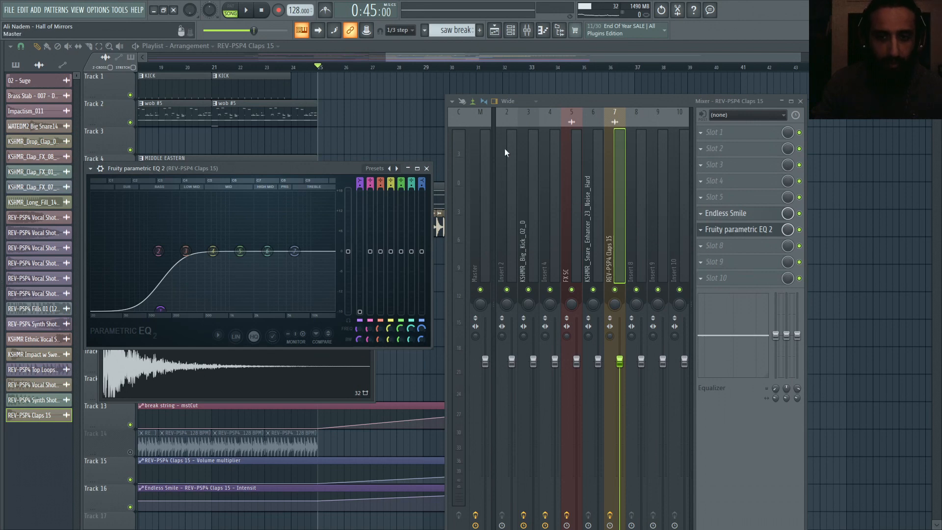
click(800, 101)
click(427, 168)
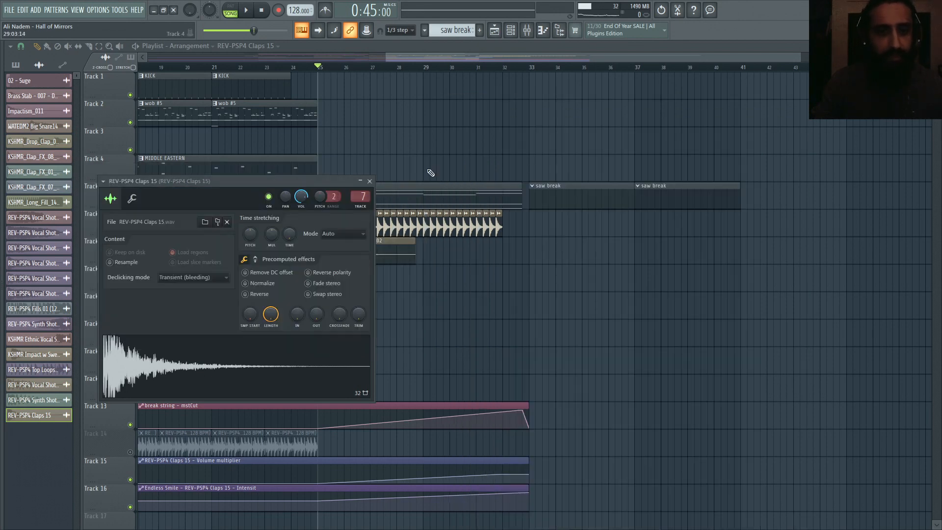
scroll(660, 221, down, 3)
click(369, 181)
Show the mixer again and play the break from bar 25 to watch its track levels.
scroll(672, 261, up, 1)
scroll(678, 264, up, 2)
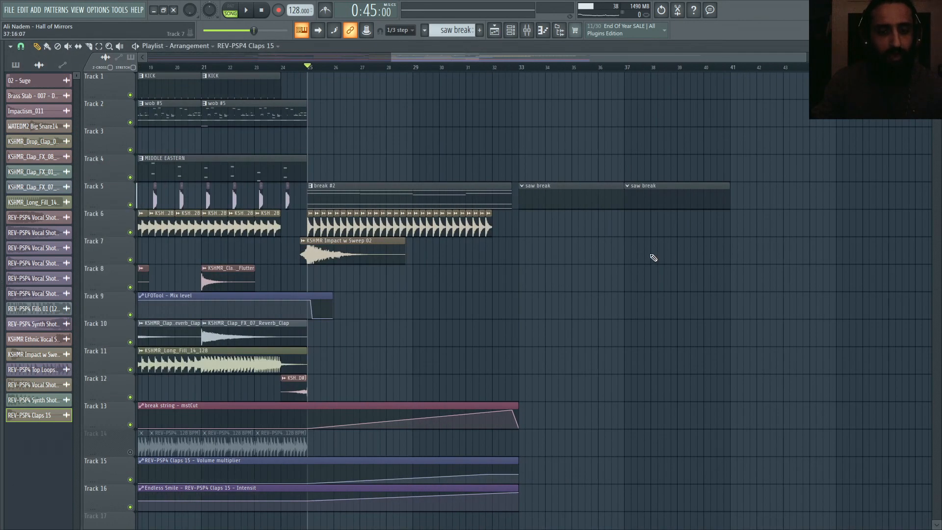
scroll(632, 256, down, 3)
click(526, 30)
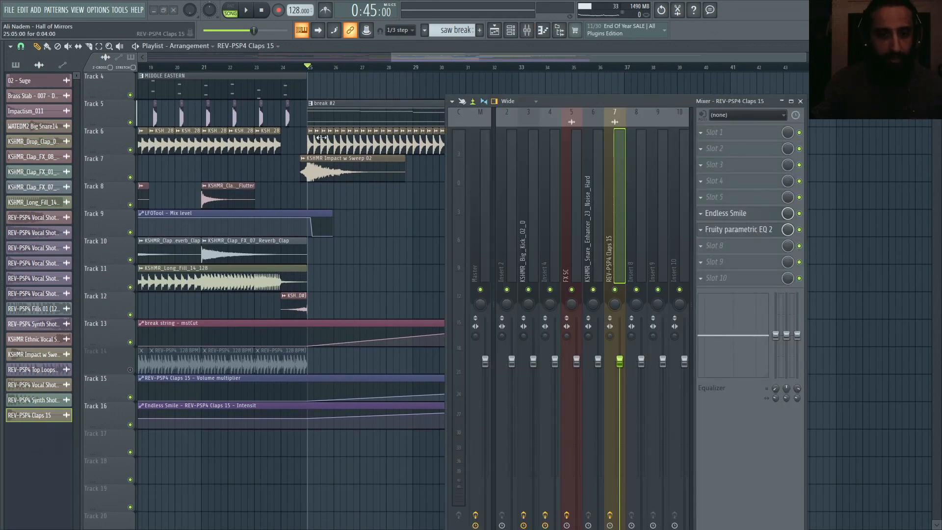
key(space)
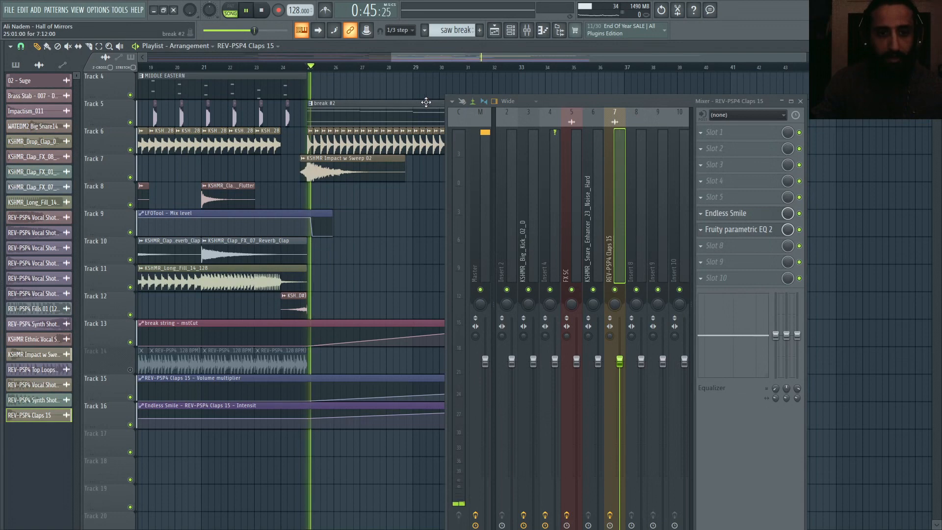
Open the break string channel of the break #2 pattern and route it to mixer track 8.
double_click(411, 108)
click(518, 30)
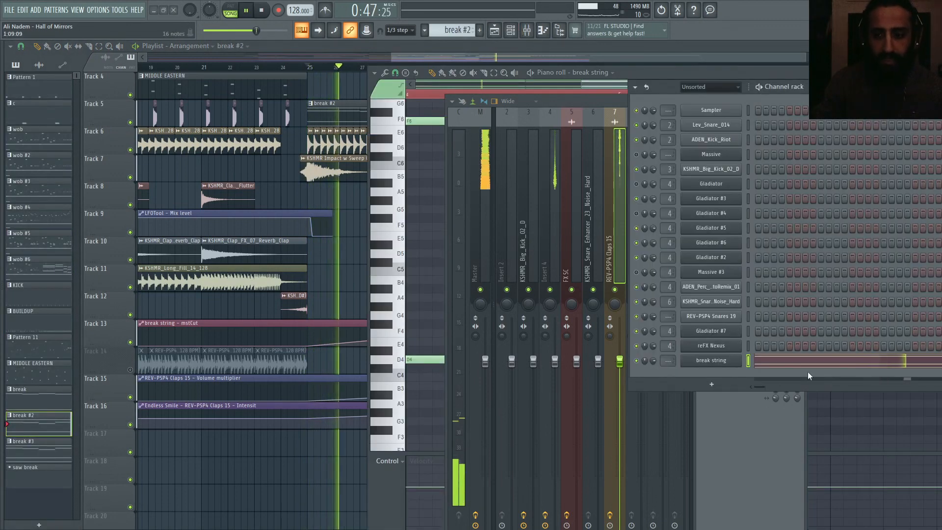
click(711, 361)
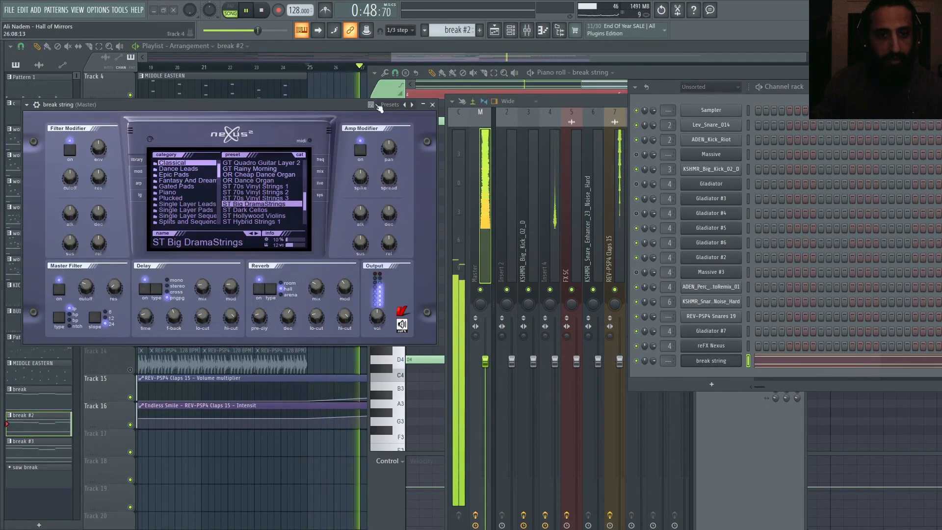
click(37, 105)
click(423, 130)
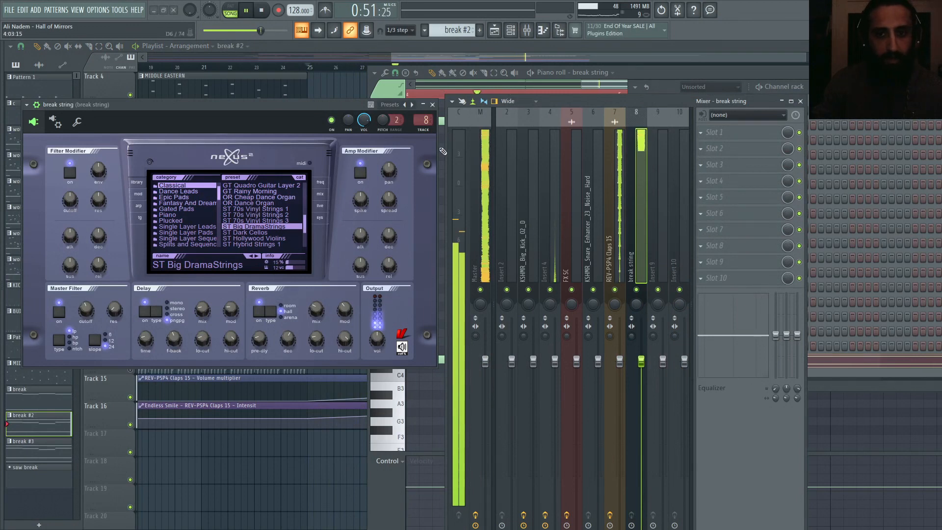
click(432, 105)
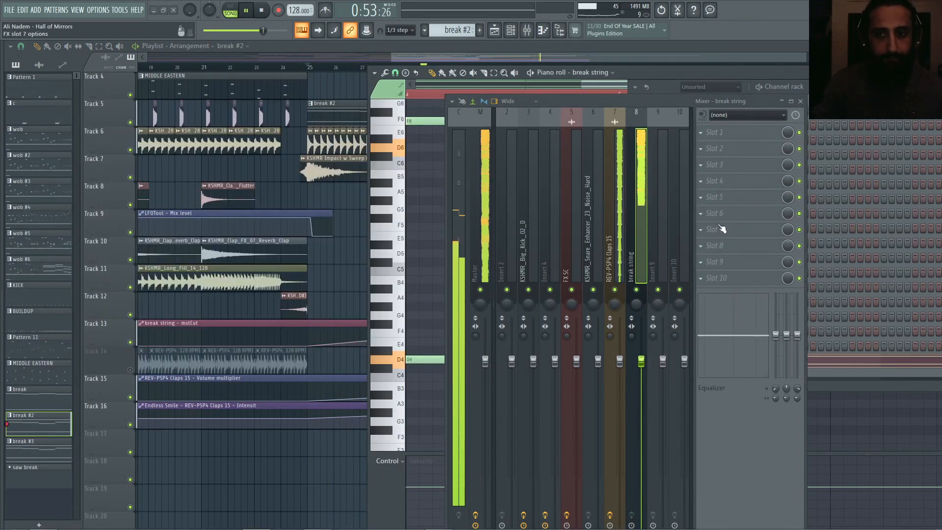
Add Fruity Balance to slot 7 of the break string mixer track and create an automation clip for its volume.
click(706, 229)
click(375, 495)
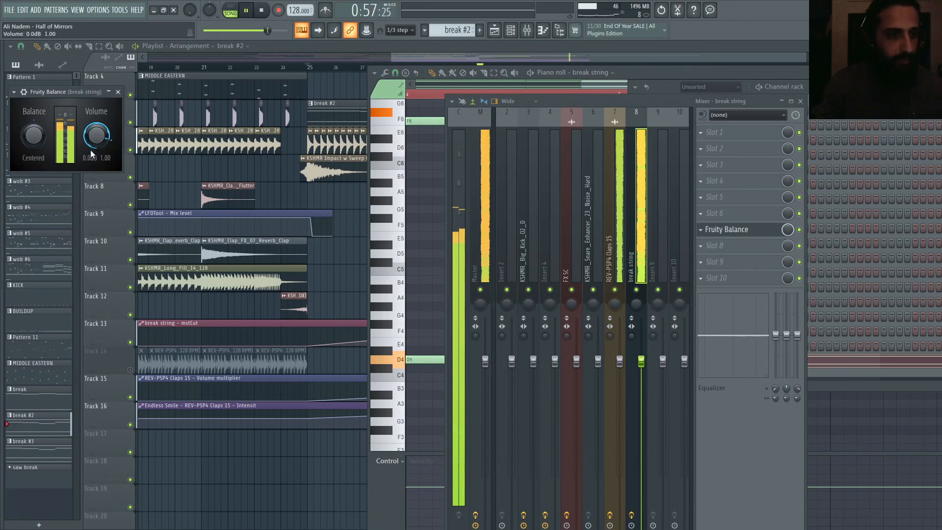
right_click(102, 127)
click(130, 211)
Close all open windows and bring the playlist back up.
click(405, 59)
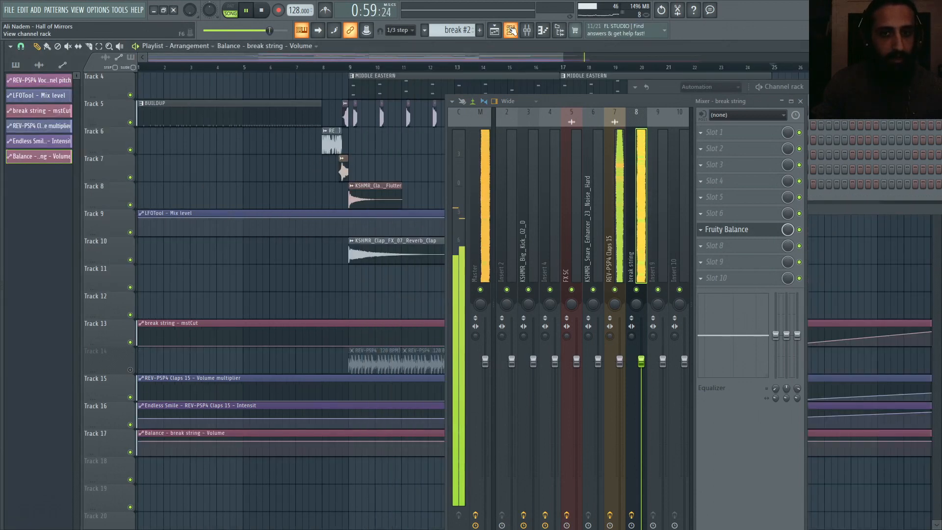
click(511, 30)
click(494, 31)
click(495, 31)
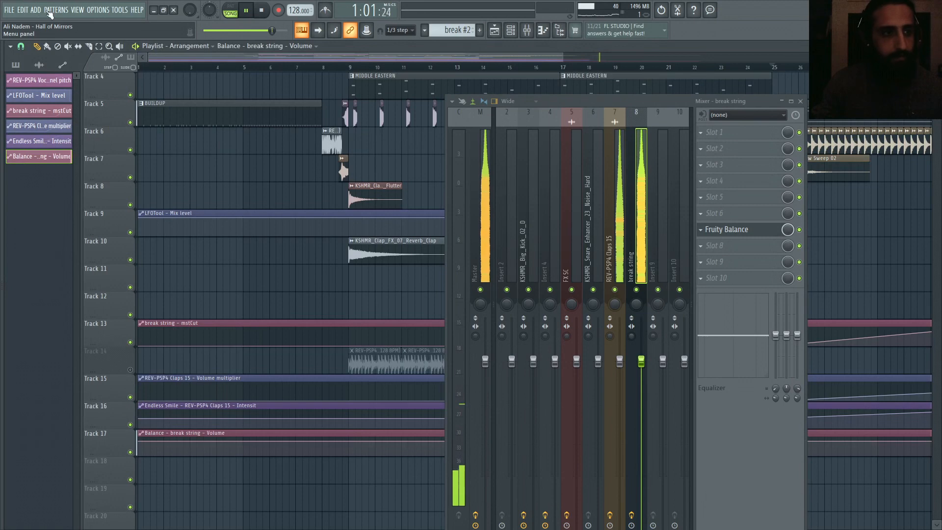
click(77, 10)
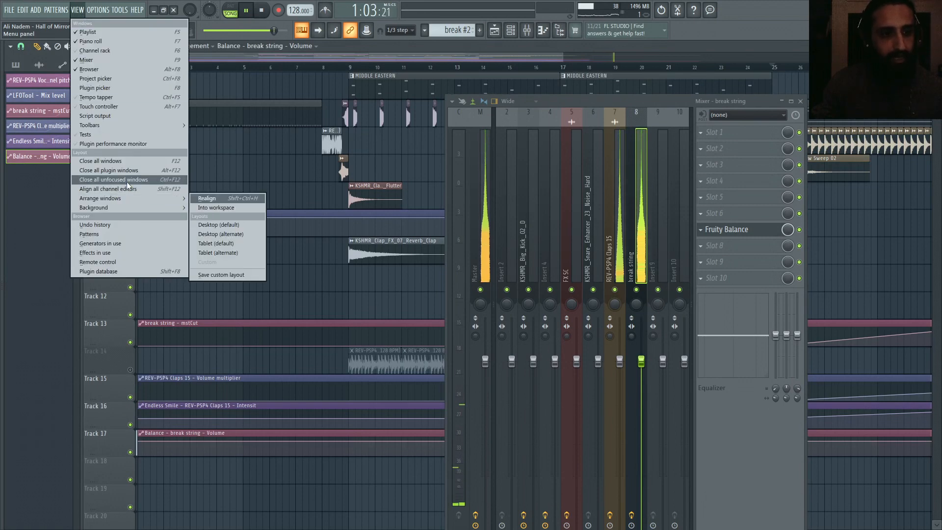
click(126, 161)
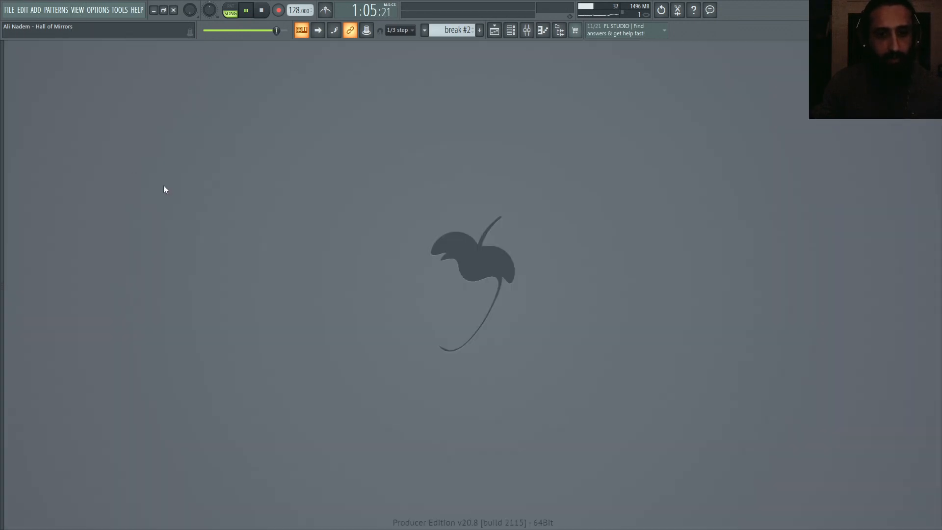
click(526, 31)
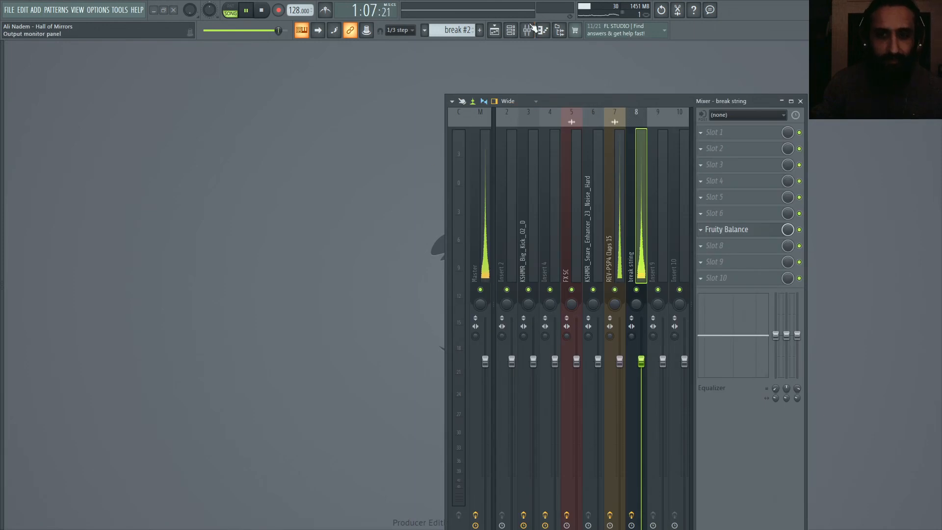
click(494, 31)
Play from bar 33, select the saw break pattern, and stop with the playhead back at bar 25.
scroll(693, 210, up, 5)
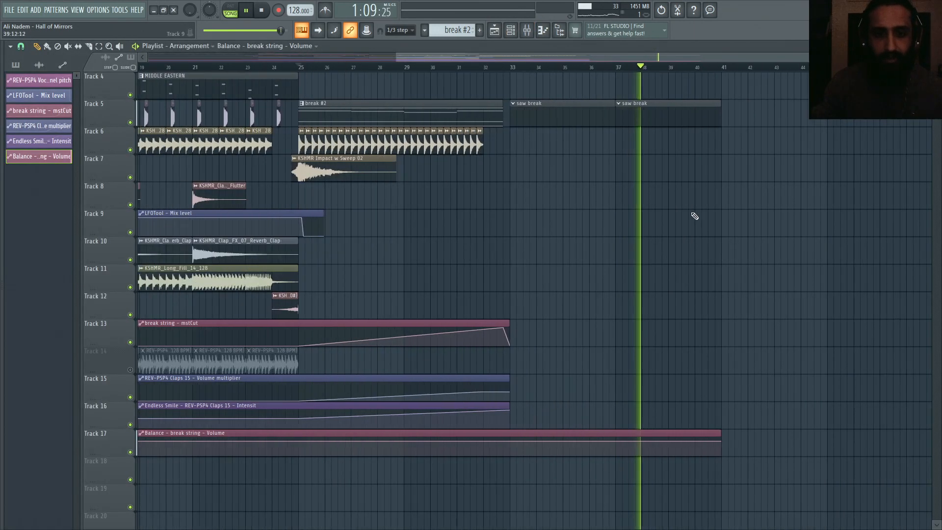
click(406, 69)
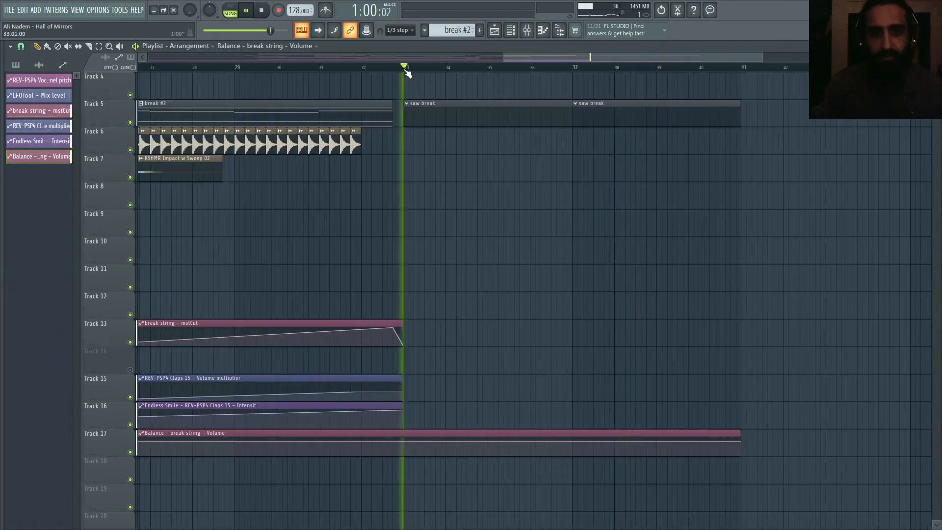
click(495, 109)
scroll(300, 65, down, 3)
click(214, 67)
key(space)
Copy the start value of the Balance volume automation into a new point at the end of the break #2 clip, setting it to 80%.
scroll(414, 343, down, 1)
scroll(414, 342, down, 3)
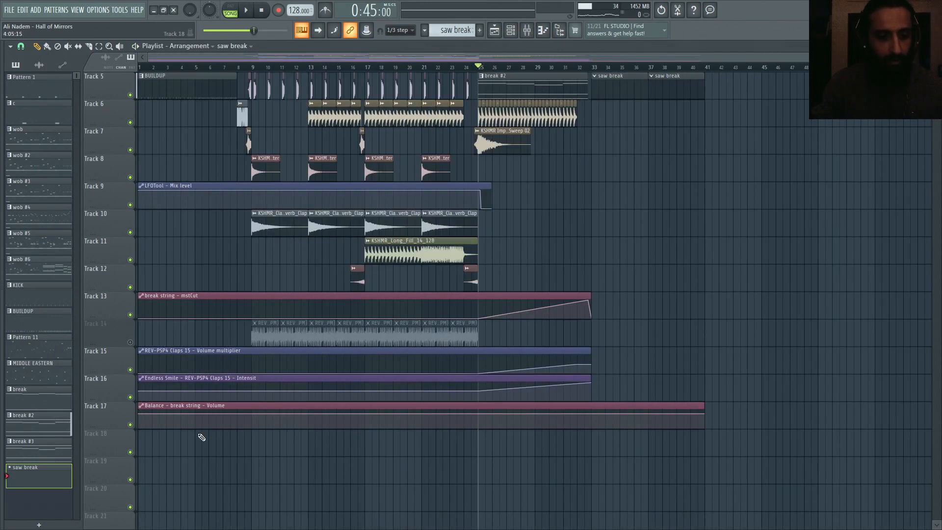
right_click(143, 413)
click(173, 499)
scroll(763, 476, up, 4)
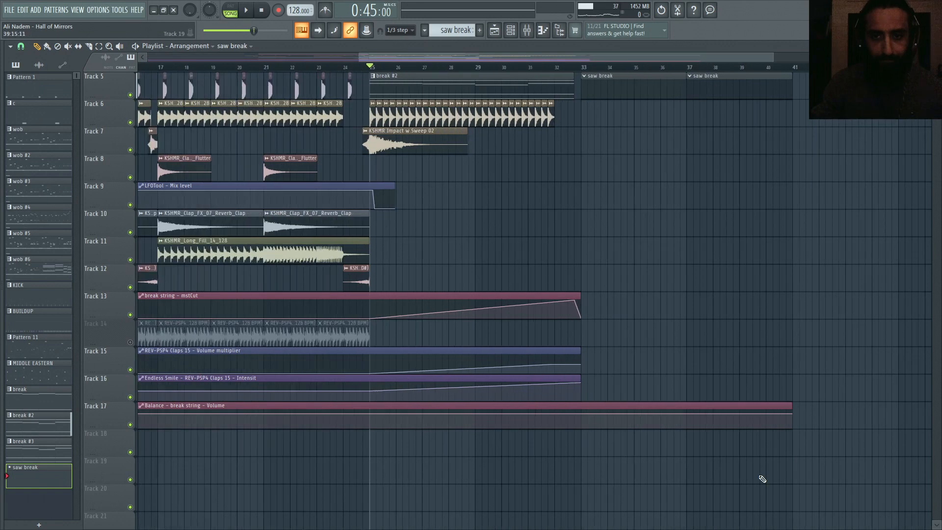
click(432, 69)
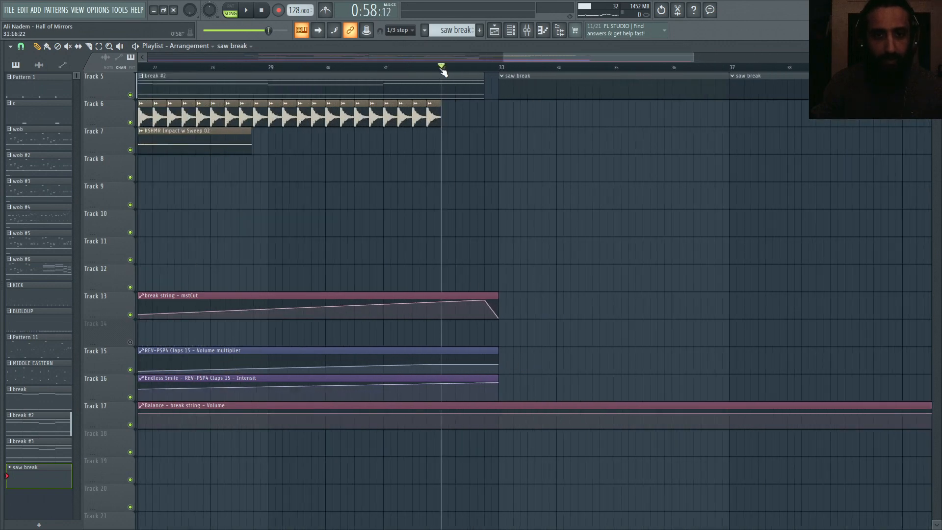
scroll(477, 393, up, 3)
right_click(486, 414)
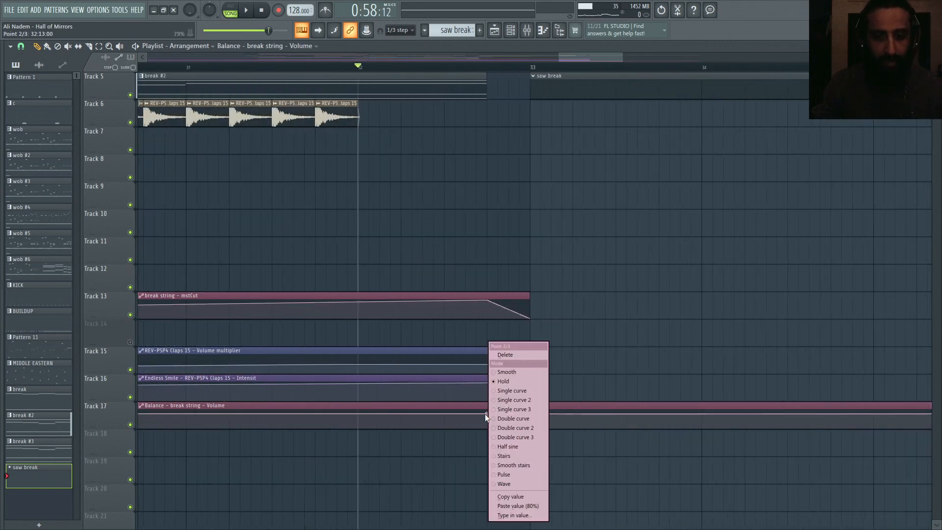
click(520, 509)
Add a point at bar 33 of the Balance volume automation, lowered to 0% in Single curve mode.
click(535, 426)
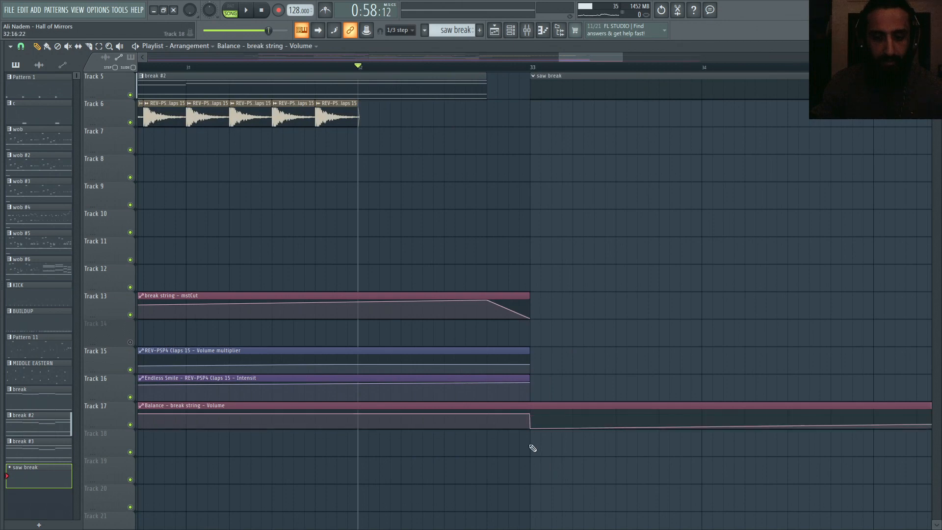
right_click(530, 428)
click(543, 388)
Place the playhead at the end of break #2 and check the Fruity Balance volume in playback, closing the mixer when done.
click(489, 69)
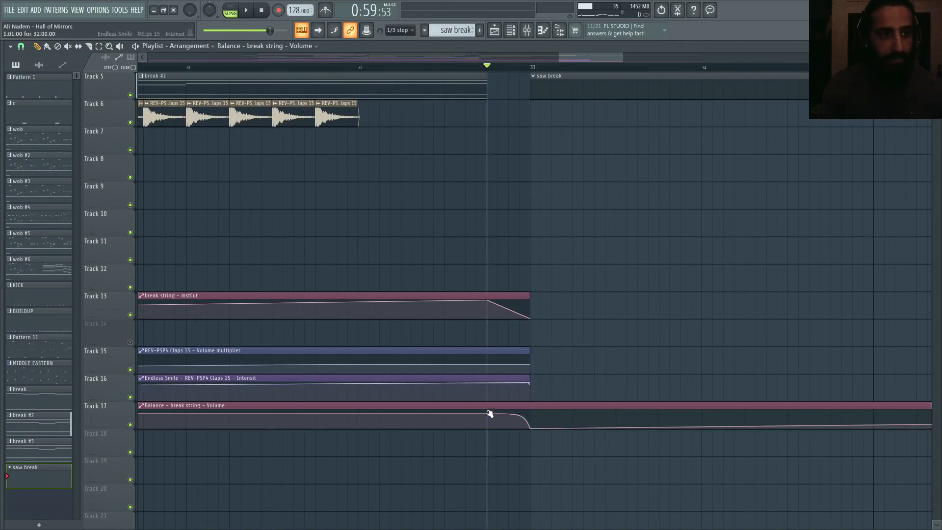
key(F9)
click(756, 231)
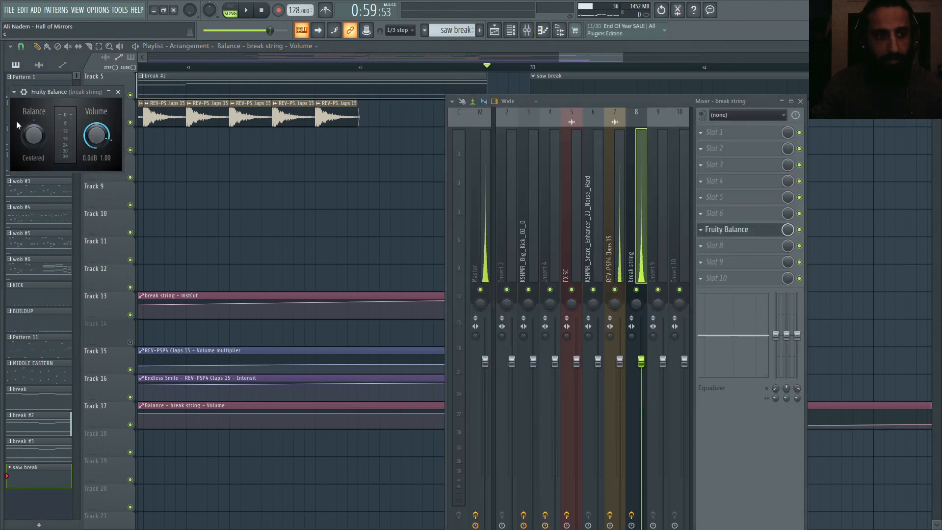
key(space)
key(space)
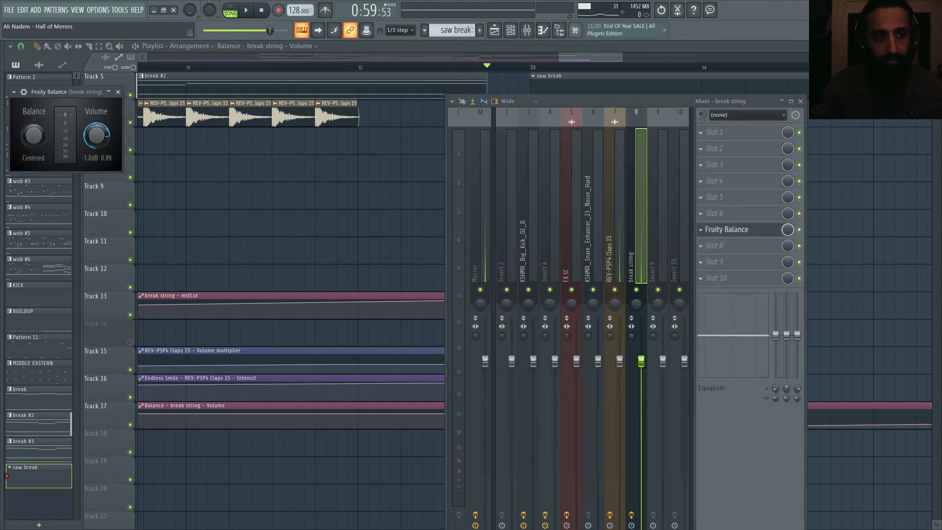
click(800, 101)
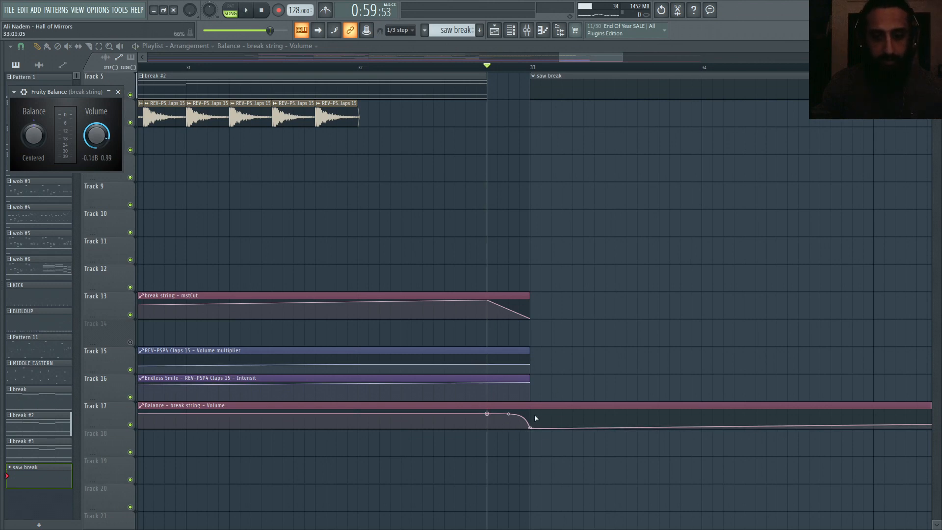
Recreate the 0% Balance volume point at bar 33 as a Single curve and soften the tension of the fade leading to it.
right_click(534, 427)
click(550, 359)
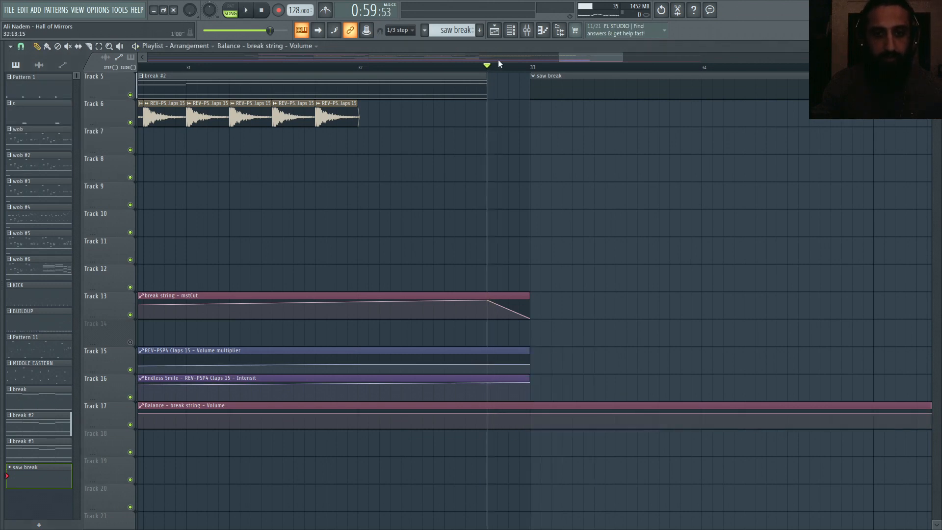
drag(530, 421, 532, 430)
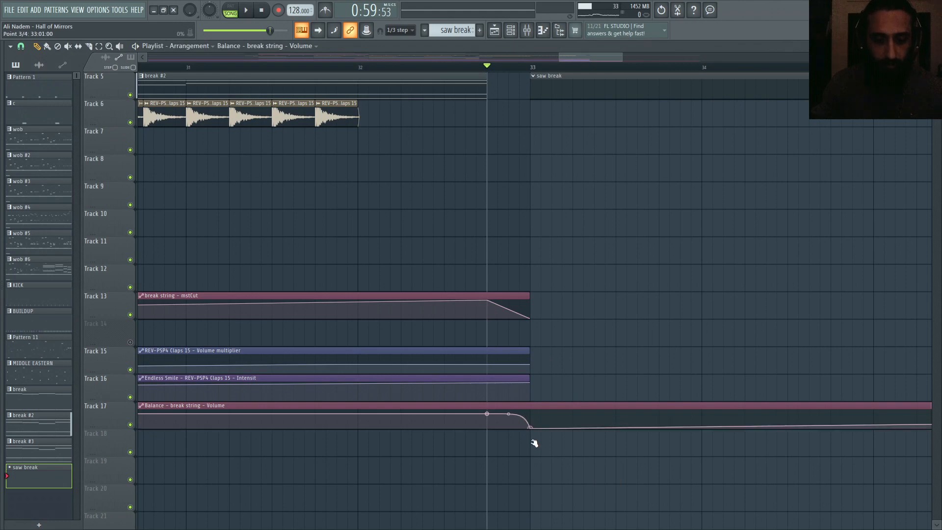
right_click(534, 430)
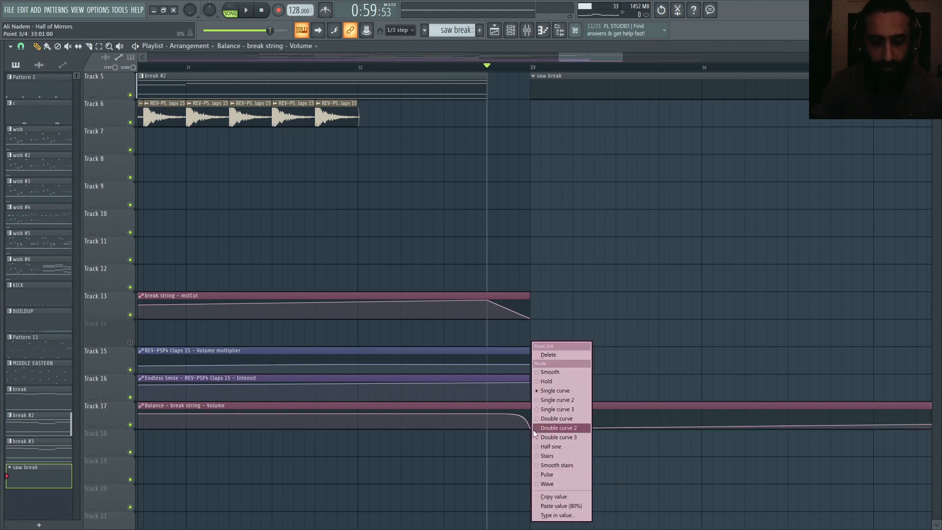
click(547, 390)
drag(509, 414, 508, 418)
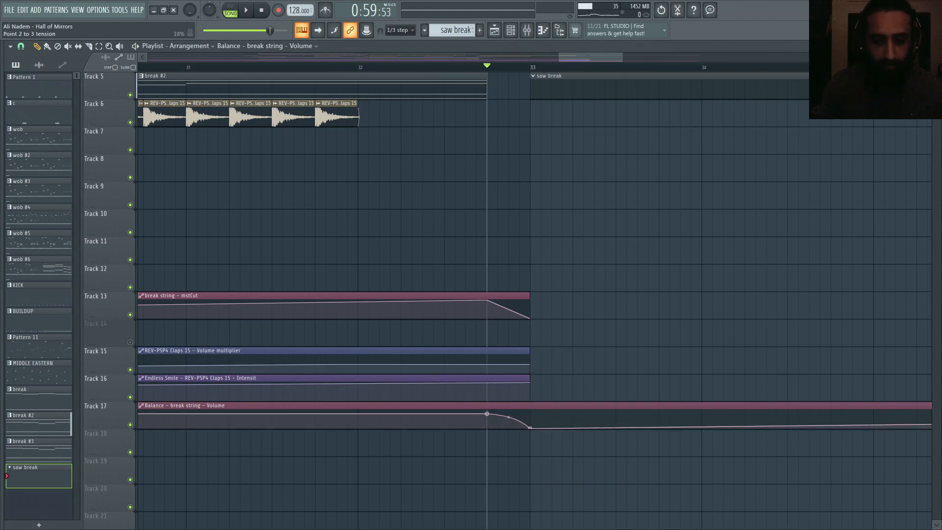
Move the last point of the Balance volume automation to 0% at bar 34, shortening the clip to end there.
scroll(524, 422, down, 8)
drag(706, 415, 551, 448)
scroll(635, 452, up, 4)
scroll(551, 448, up, 3)
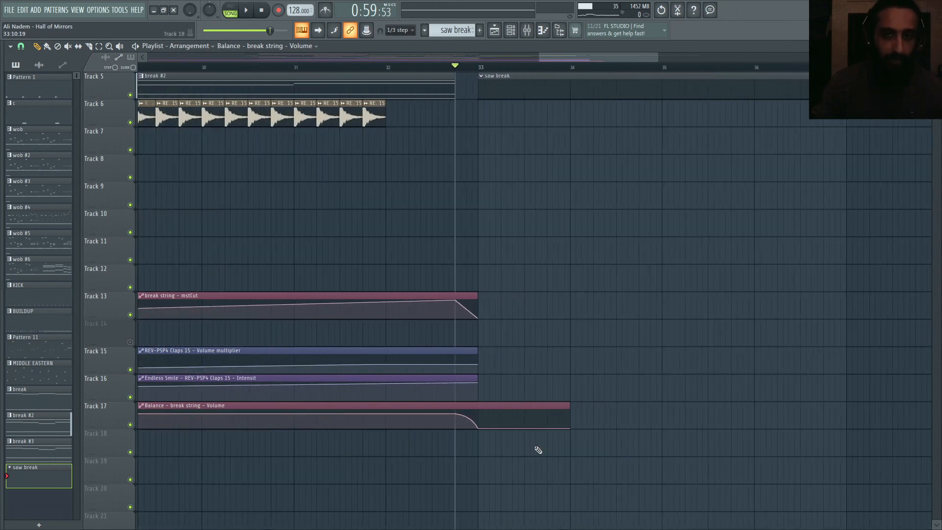
Look over the arrangement around the break and the Insert 9 track in the mixer, closing the mixer when done.
scroll(479, 344, down, 3)
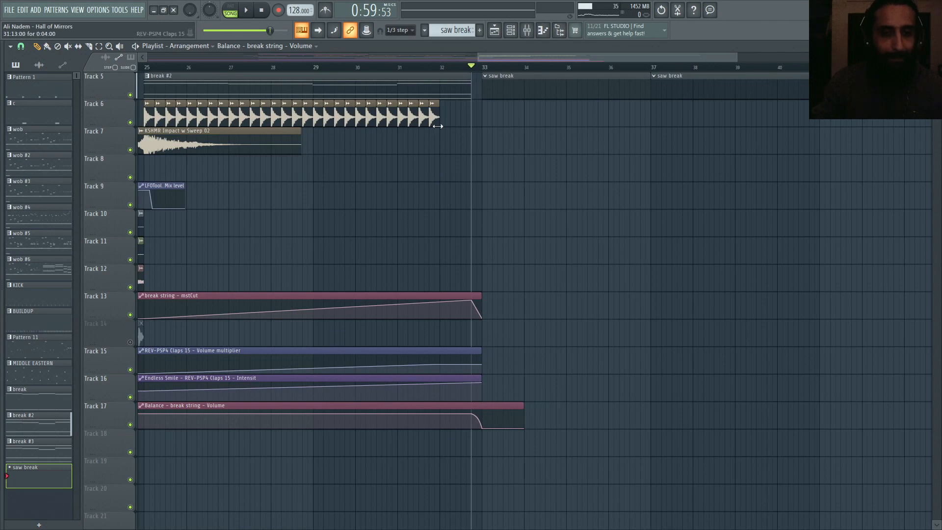
scroll(431, 143, down, 2)
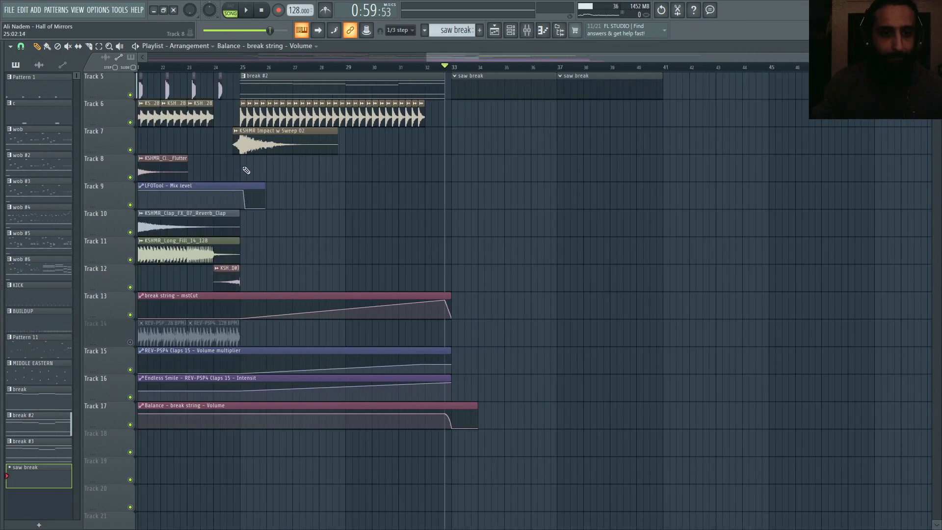
scroll(360, 184, up, 3)
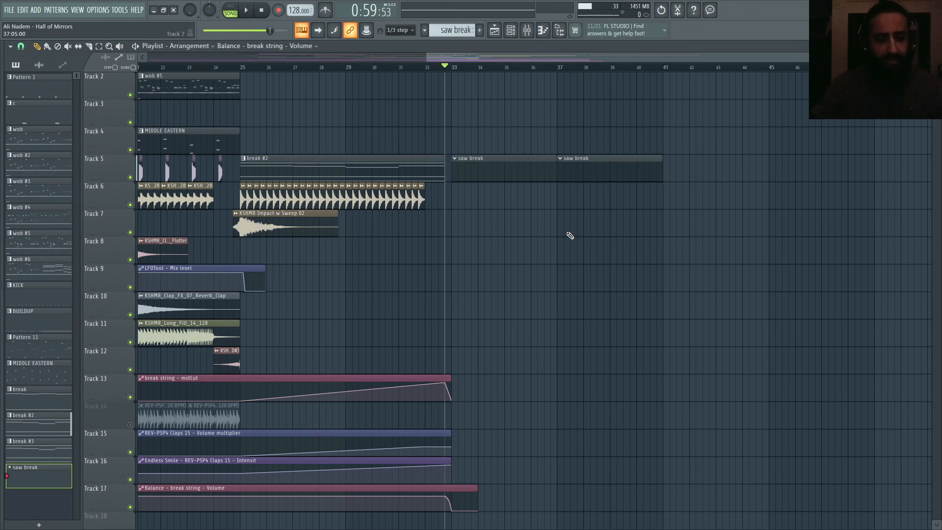
scroll(572, 249, down, 2)
scroll(664, 254, down, 4)
scroll(664, 252, up, 5)
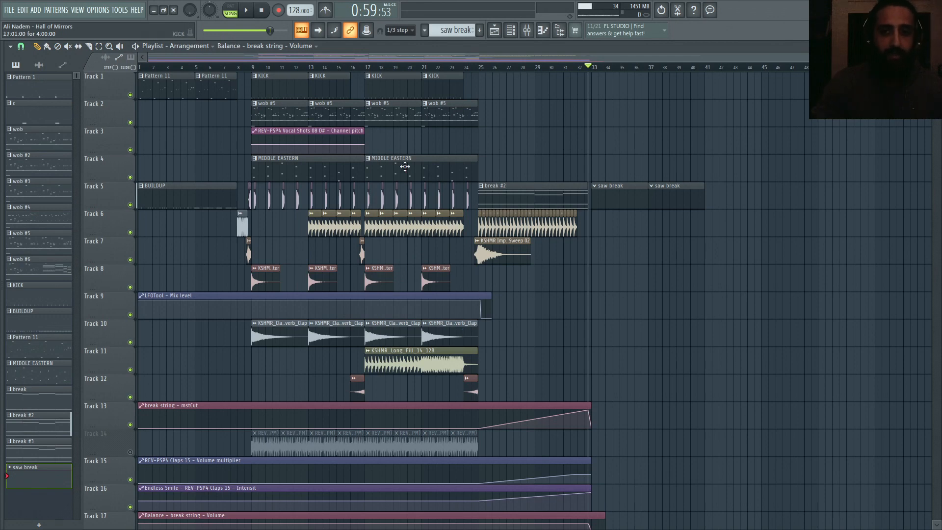
click(527, 30)
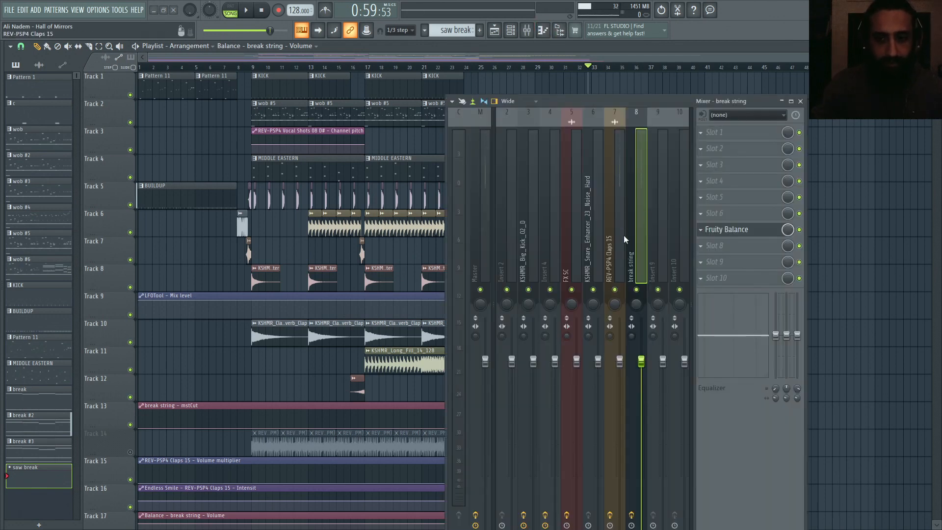
click(661, 235)
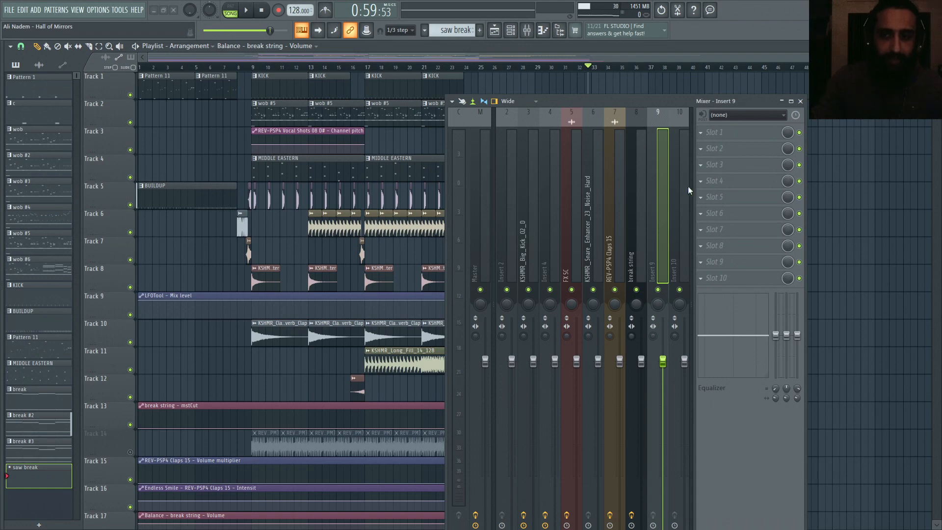
click(800, 101)
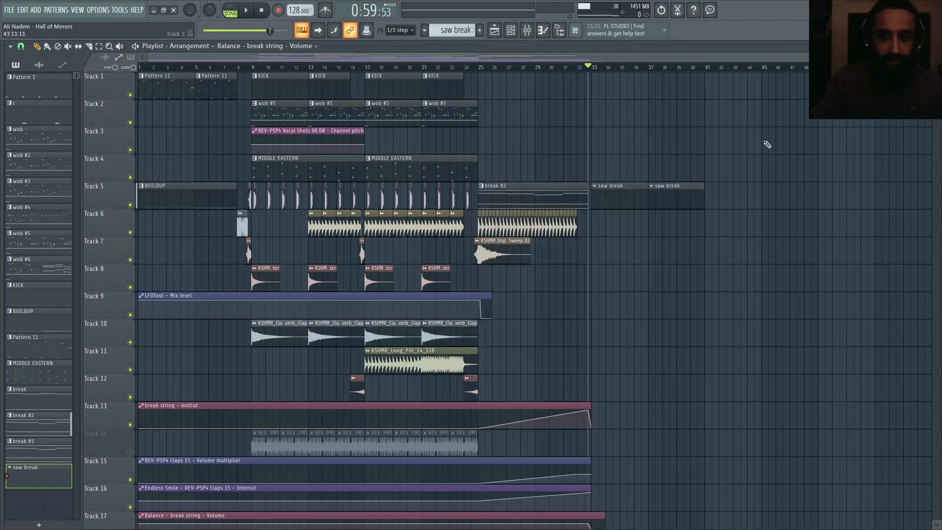
click(542, 30)
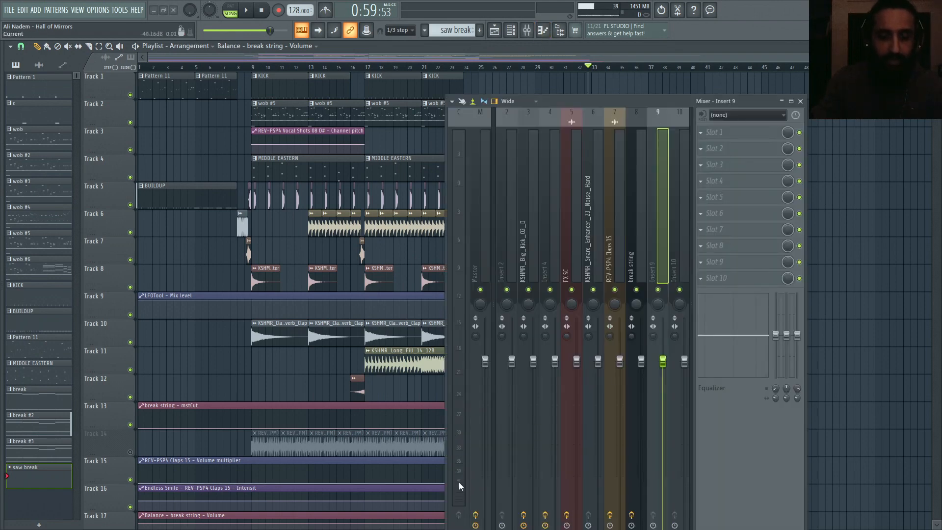
click(800, 101)
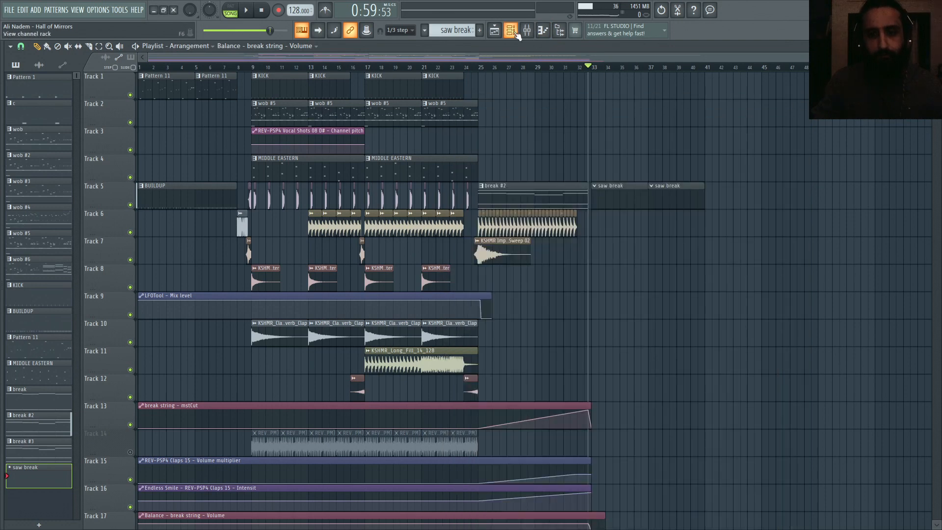
Set the playhead to bar 25, where break #2 starts, and show the mixer over the playlist.
click(258, 67)
click(481, 67)
scroll(673, 138, up, 4)
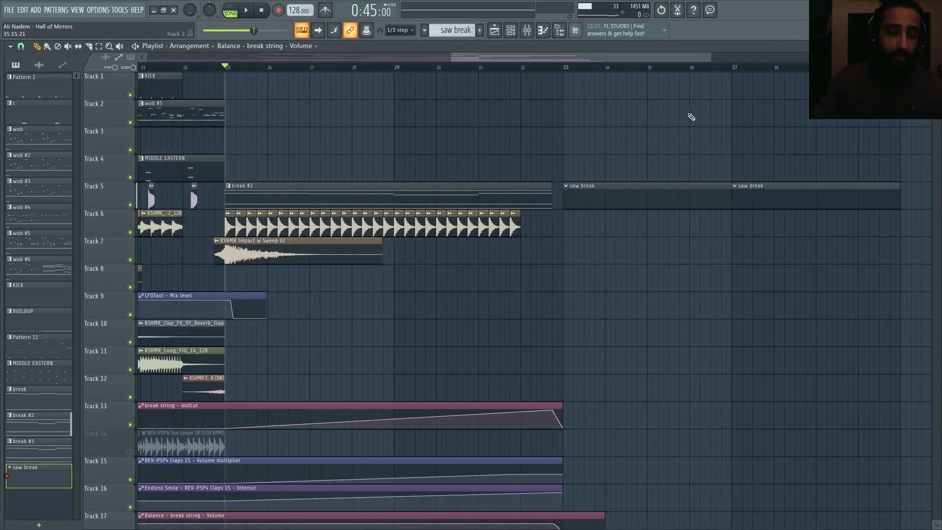
click(527, 31)
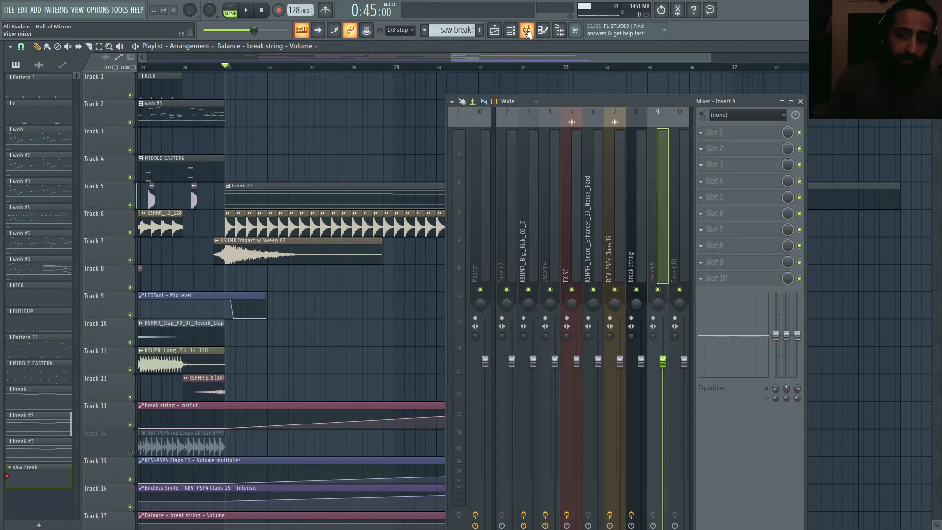